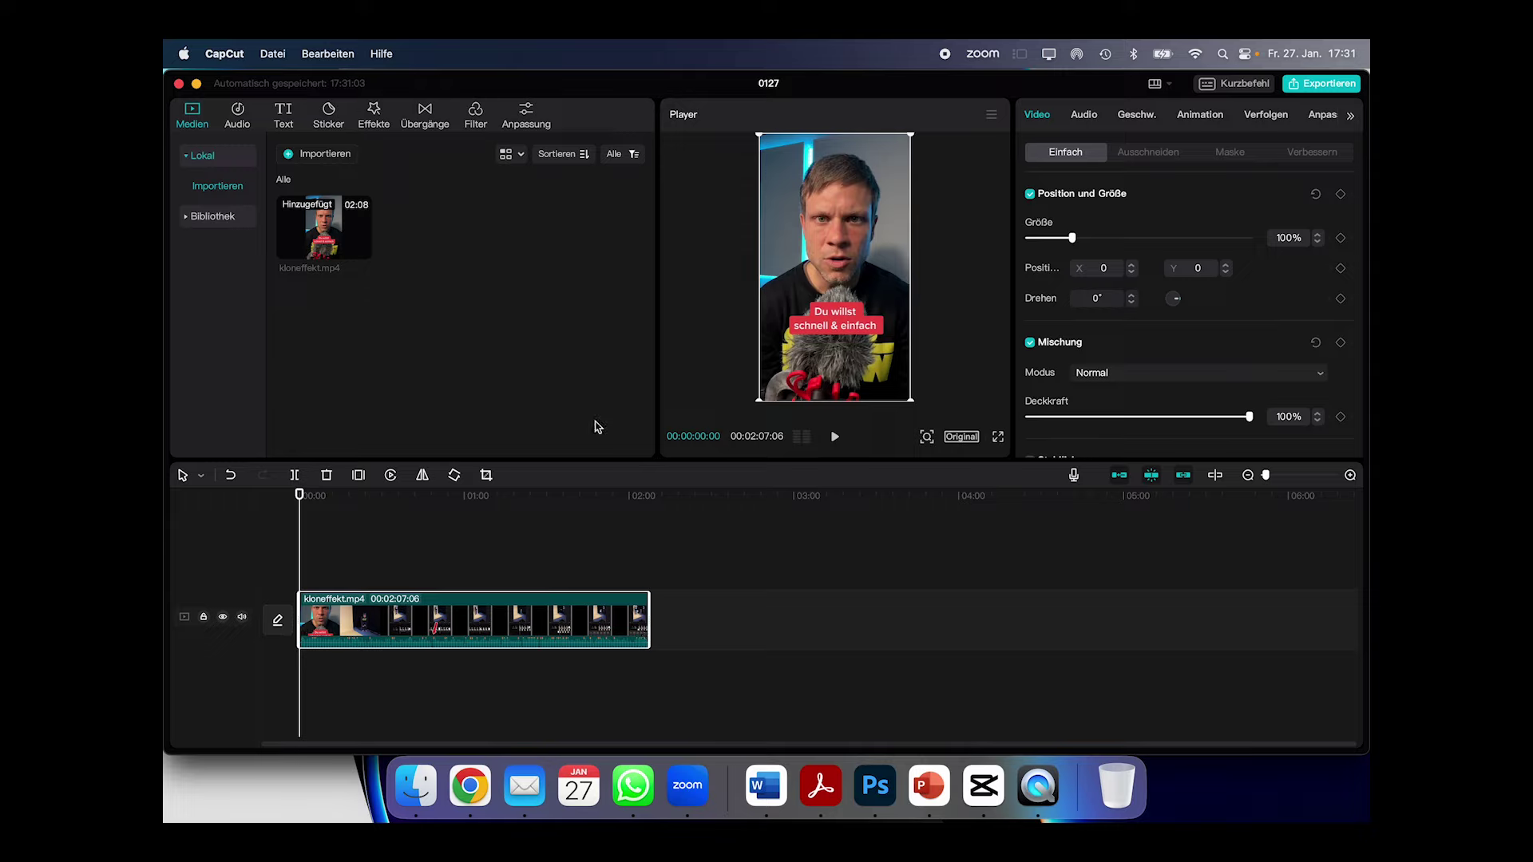
# Step: Play the video briefly from about 00:01:11
pyautogui.click(496, 517)
pyautogui.press('space')
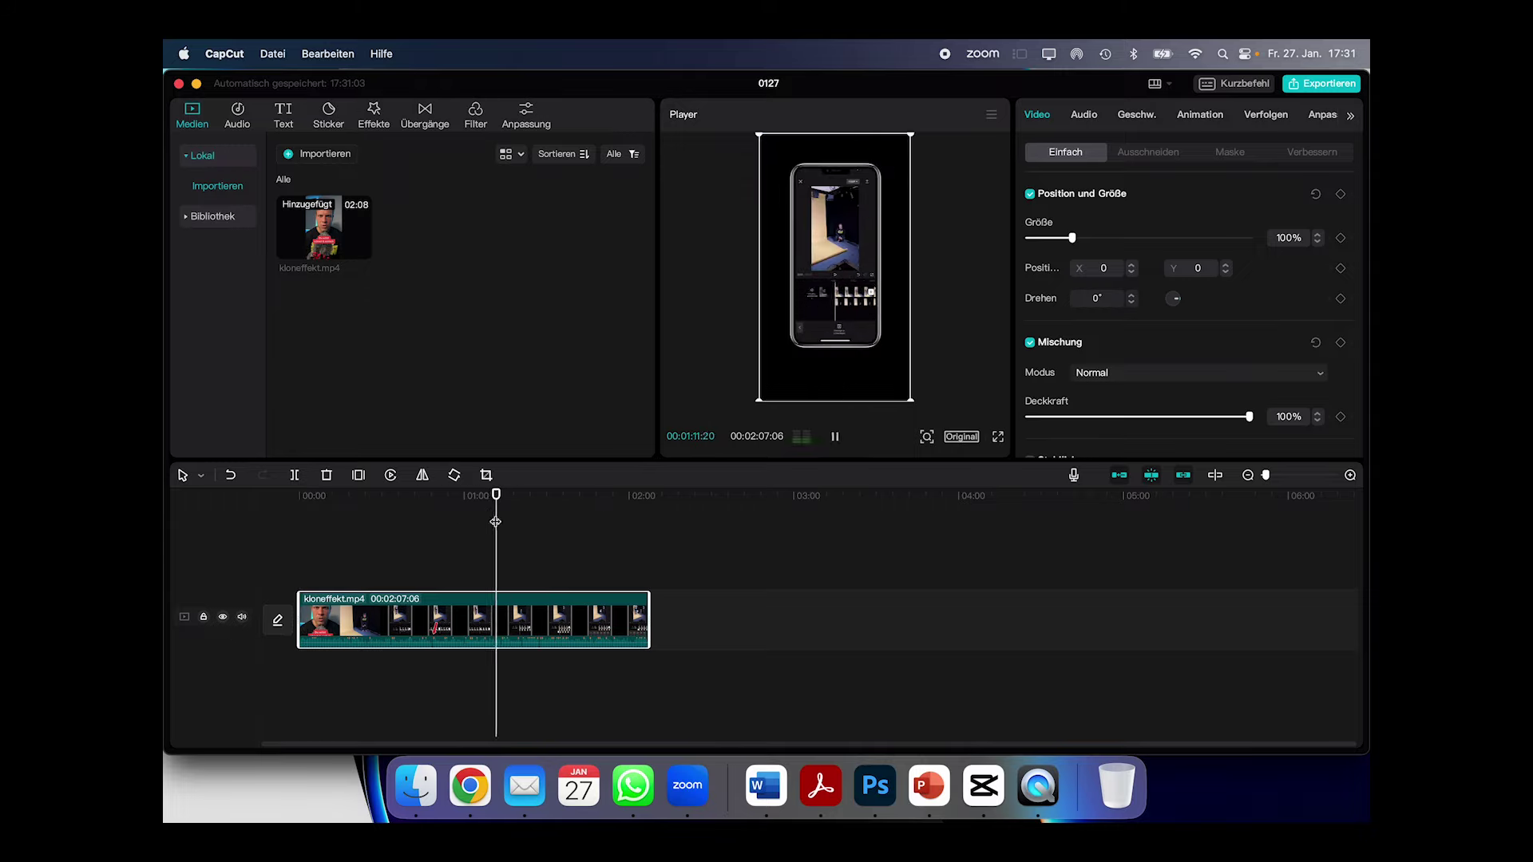
# Step: Lock and unlock the video track, hide and show it, and mute and unmute it
pyautogui.doubleClick(204, 617)
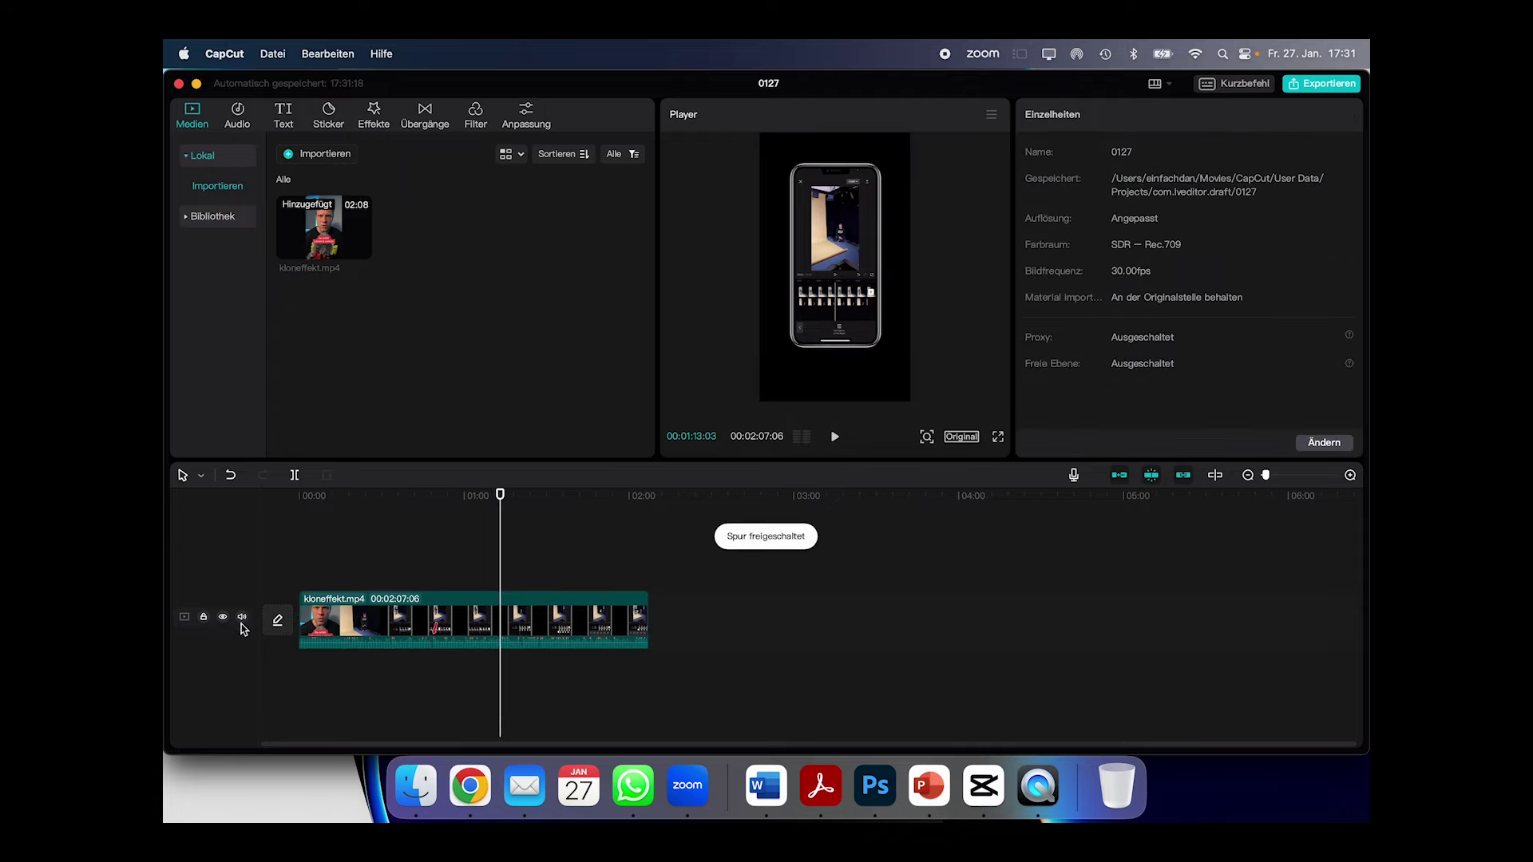
pyautogui.click(223, 618)
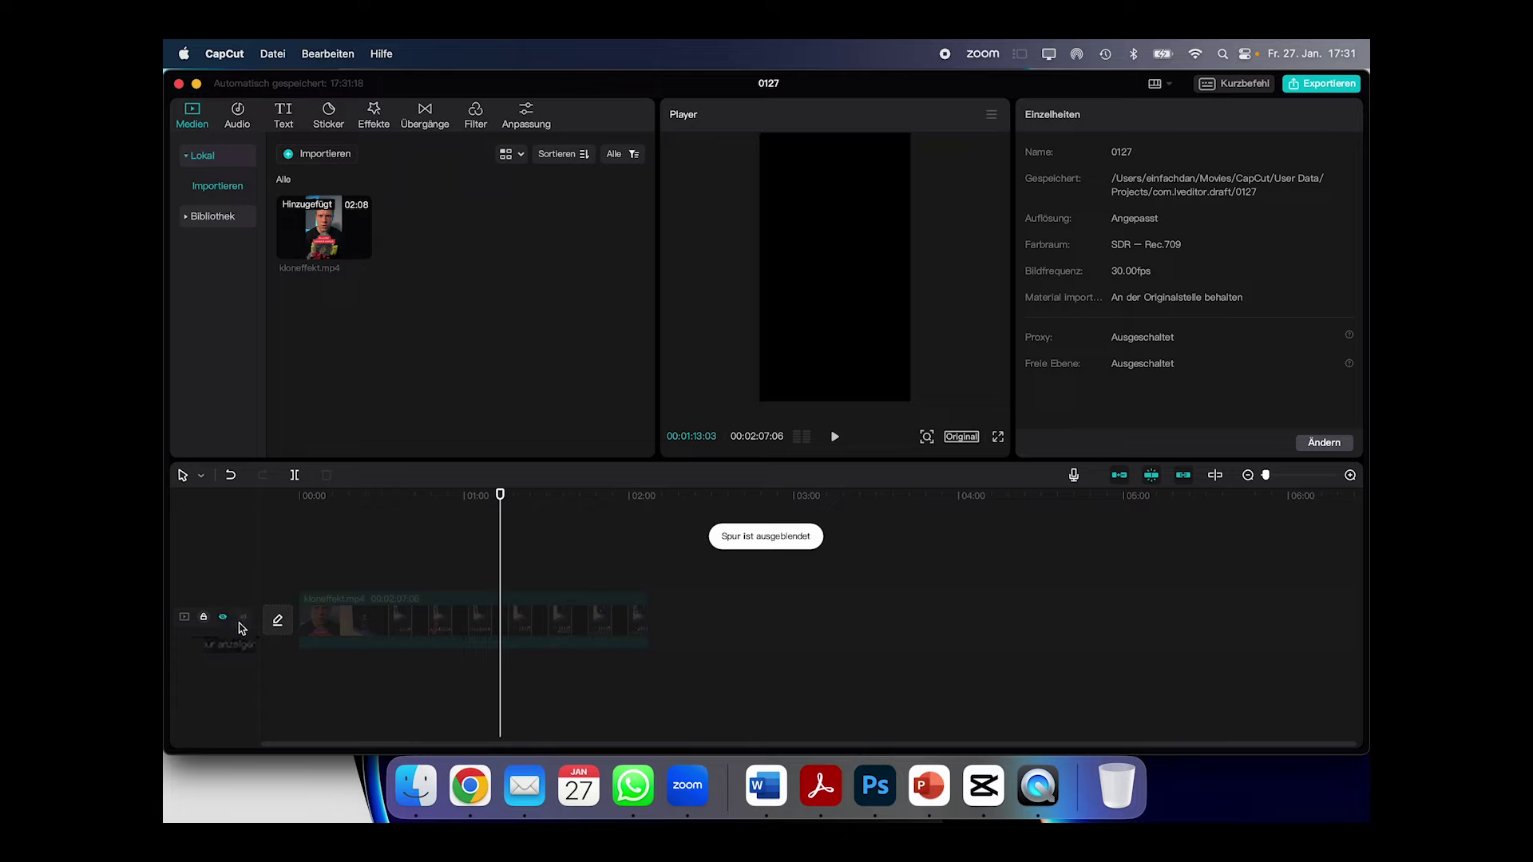
pyautogui.click(224, 619)
pyautogui.click(242, 619)
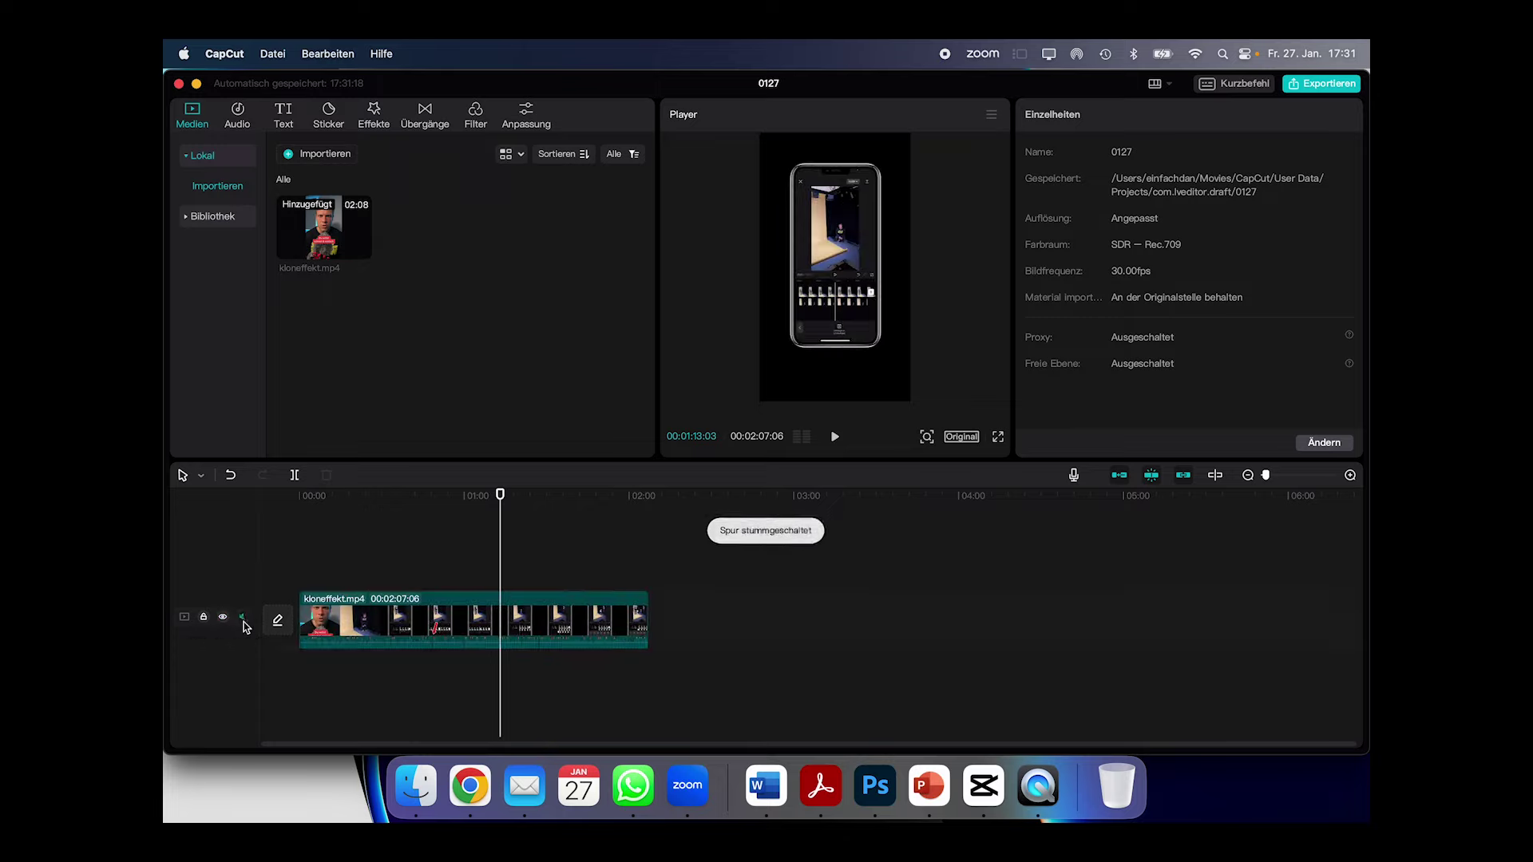
# Step: Split the kloneffekt.mp4 clip at 00:01:13:03 and undo the split
pyautogui.click(520, 611)
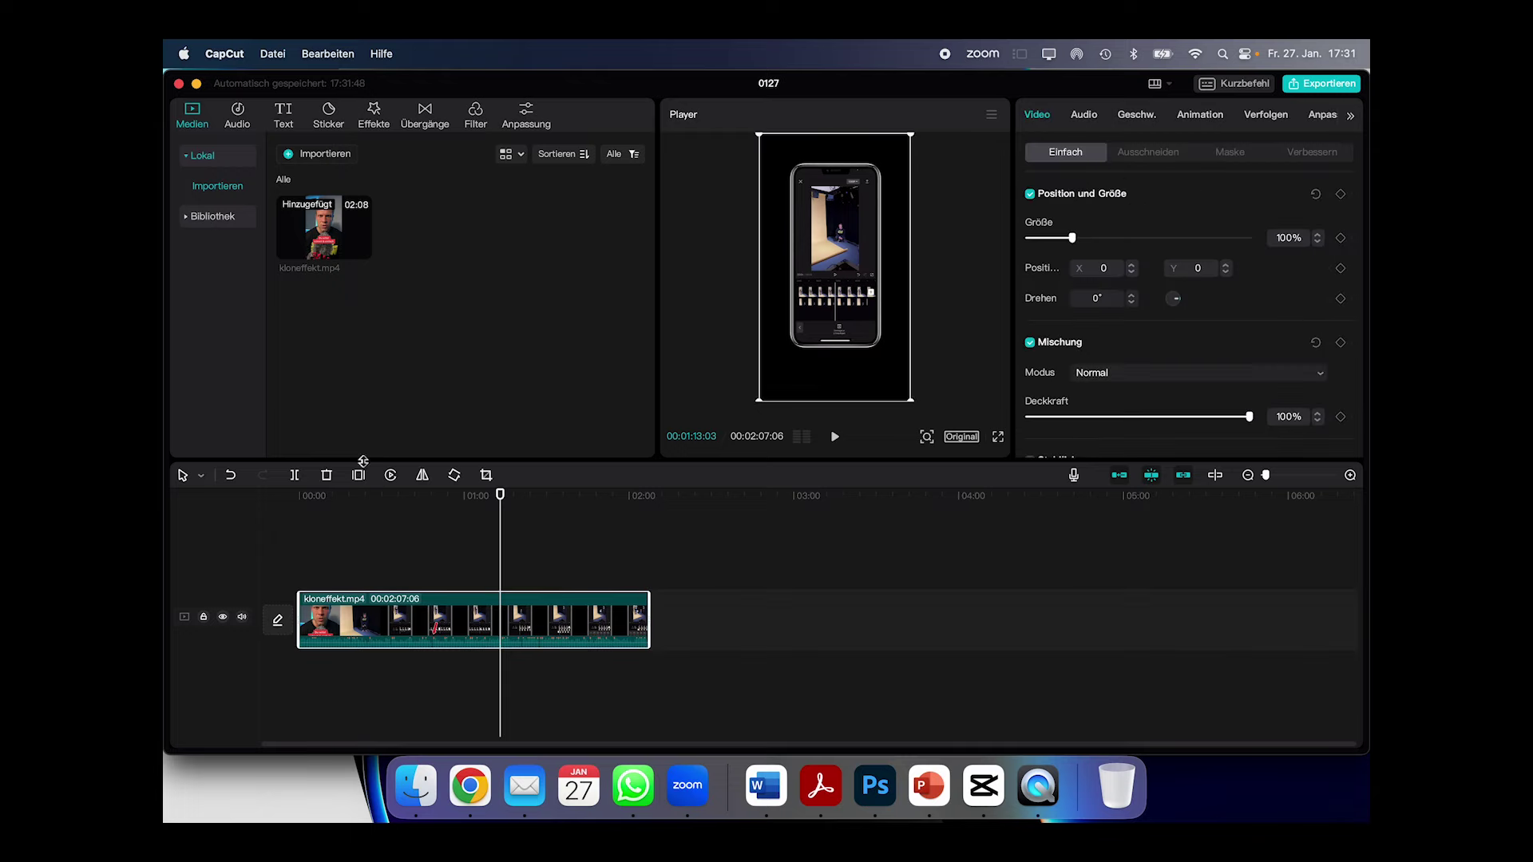
pyautogui.click(294, 478)
pyautogui.moveTo(500, 499)
pyautogui.mouseDown()
pyautogui.moveTo(554, 504)
pyautogui.moveTo(485, 508)
pyautogui.mouseUp()
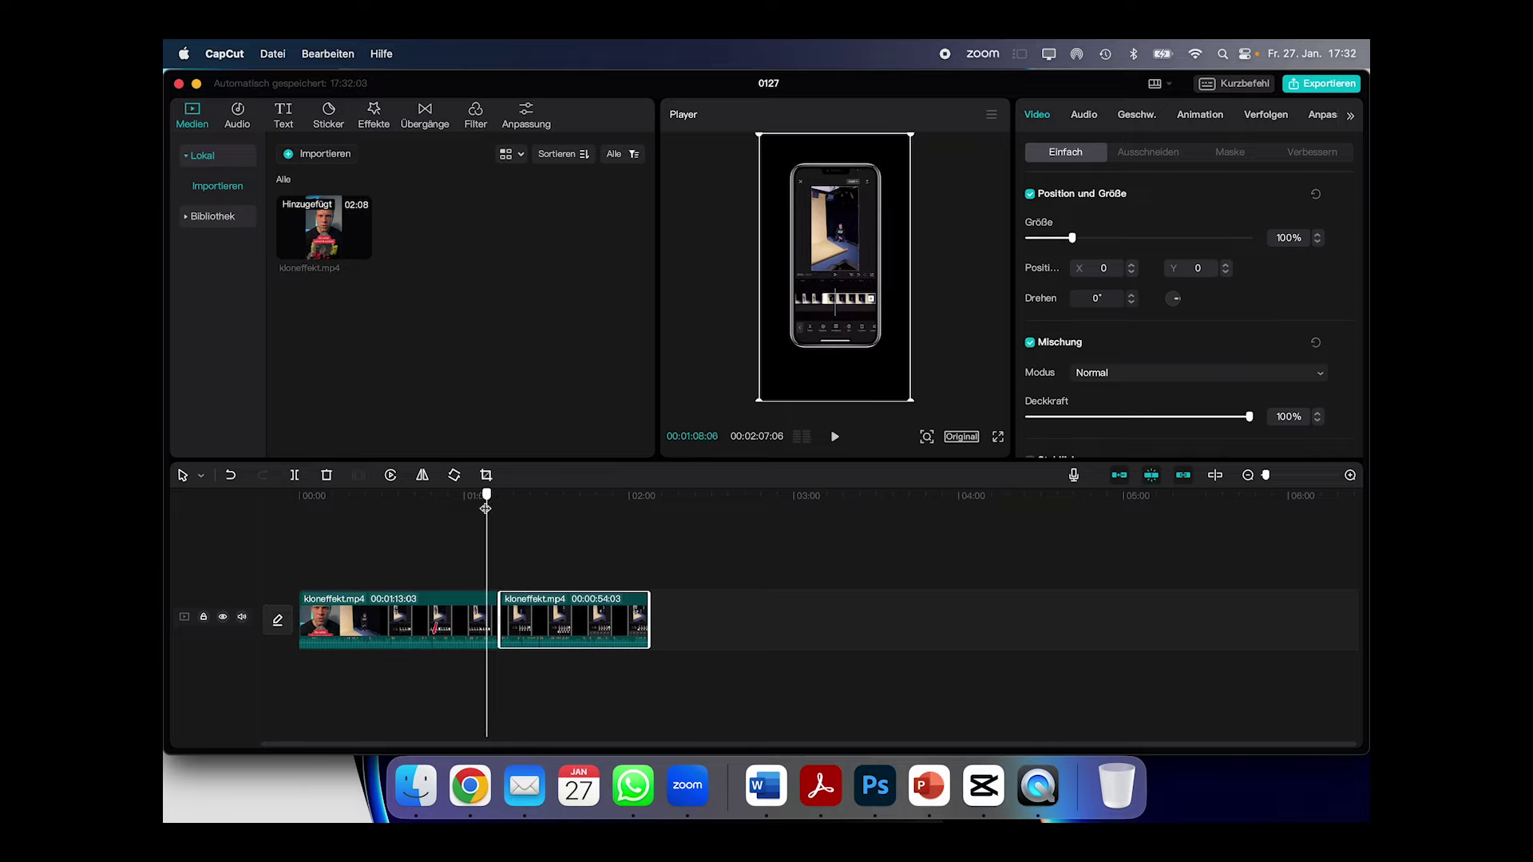
pyautogui.click(230, 477)
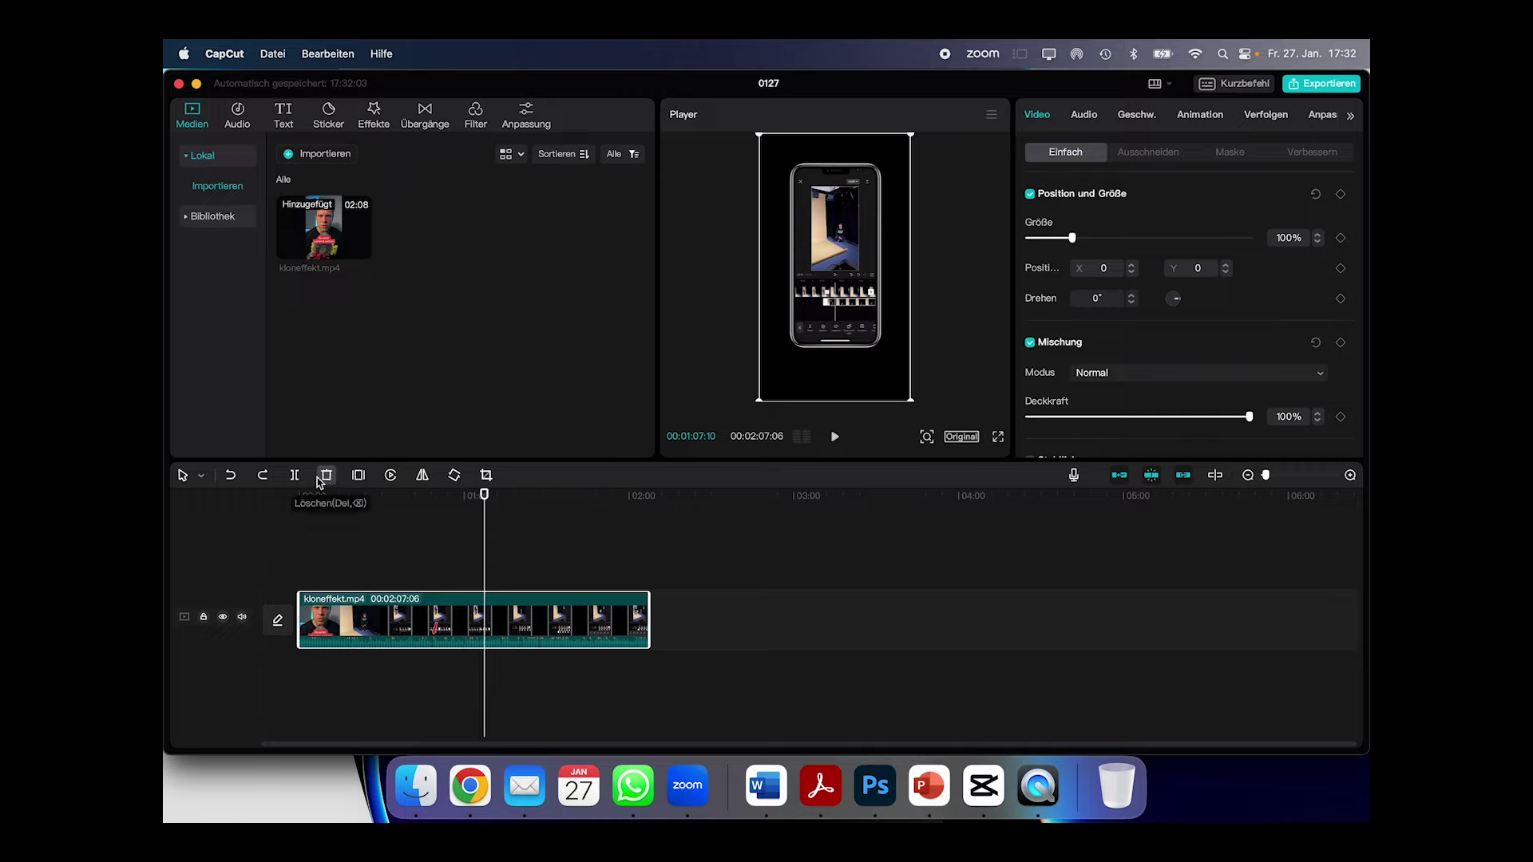
# Step: Insert a freeze frame at 00:01:07:10, move it to the end of the timeline, and undo both changes
pyautogui.click(262, 475)
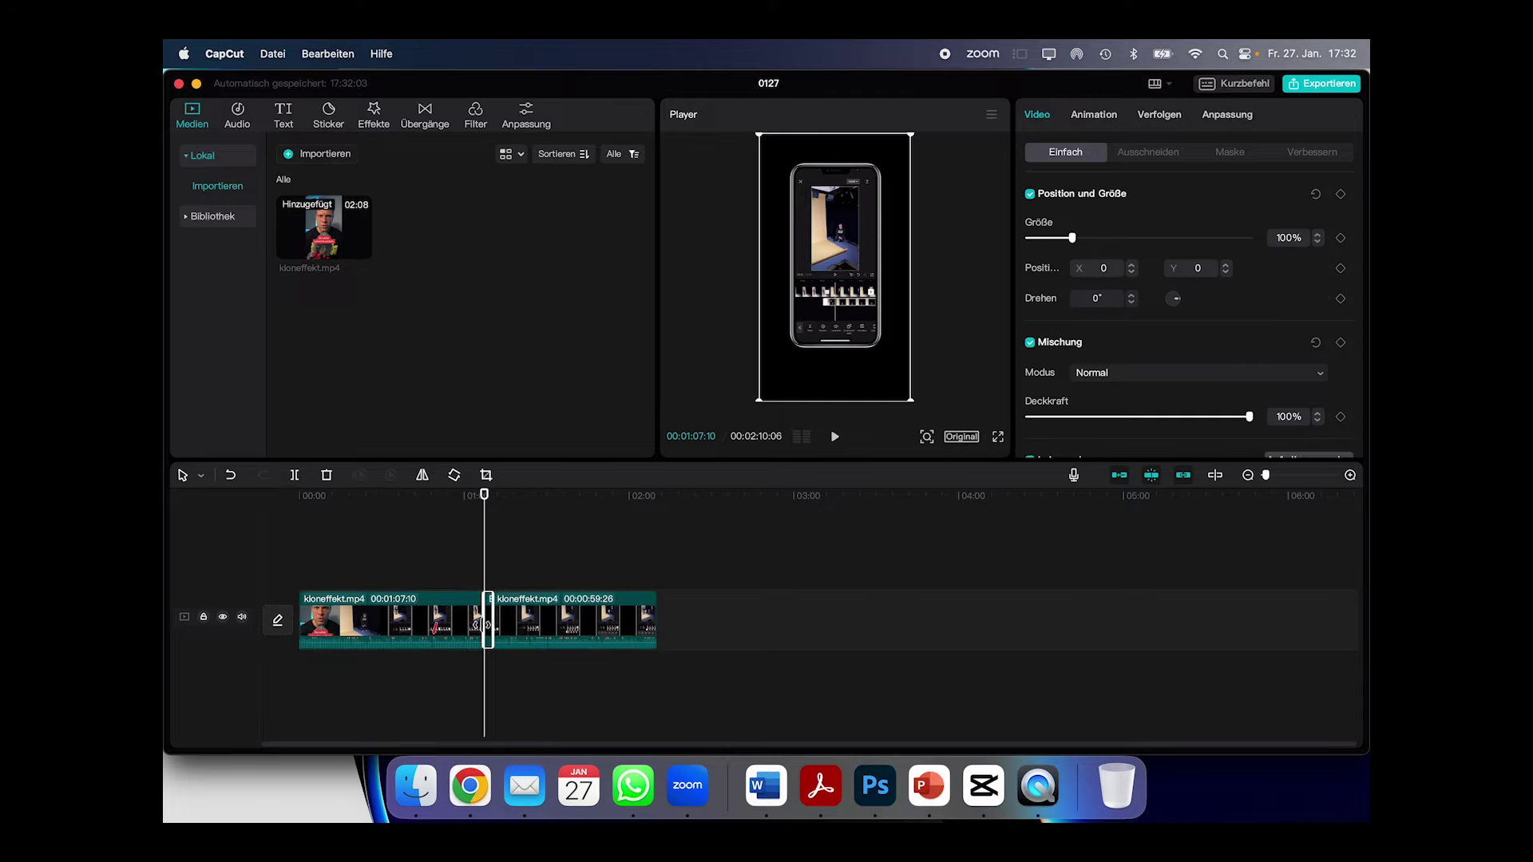
pyautogui.scroll(2, 487, 625)
pyautogui.moveTo(602, 625); pyautogui.dragTo(886, 630)
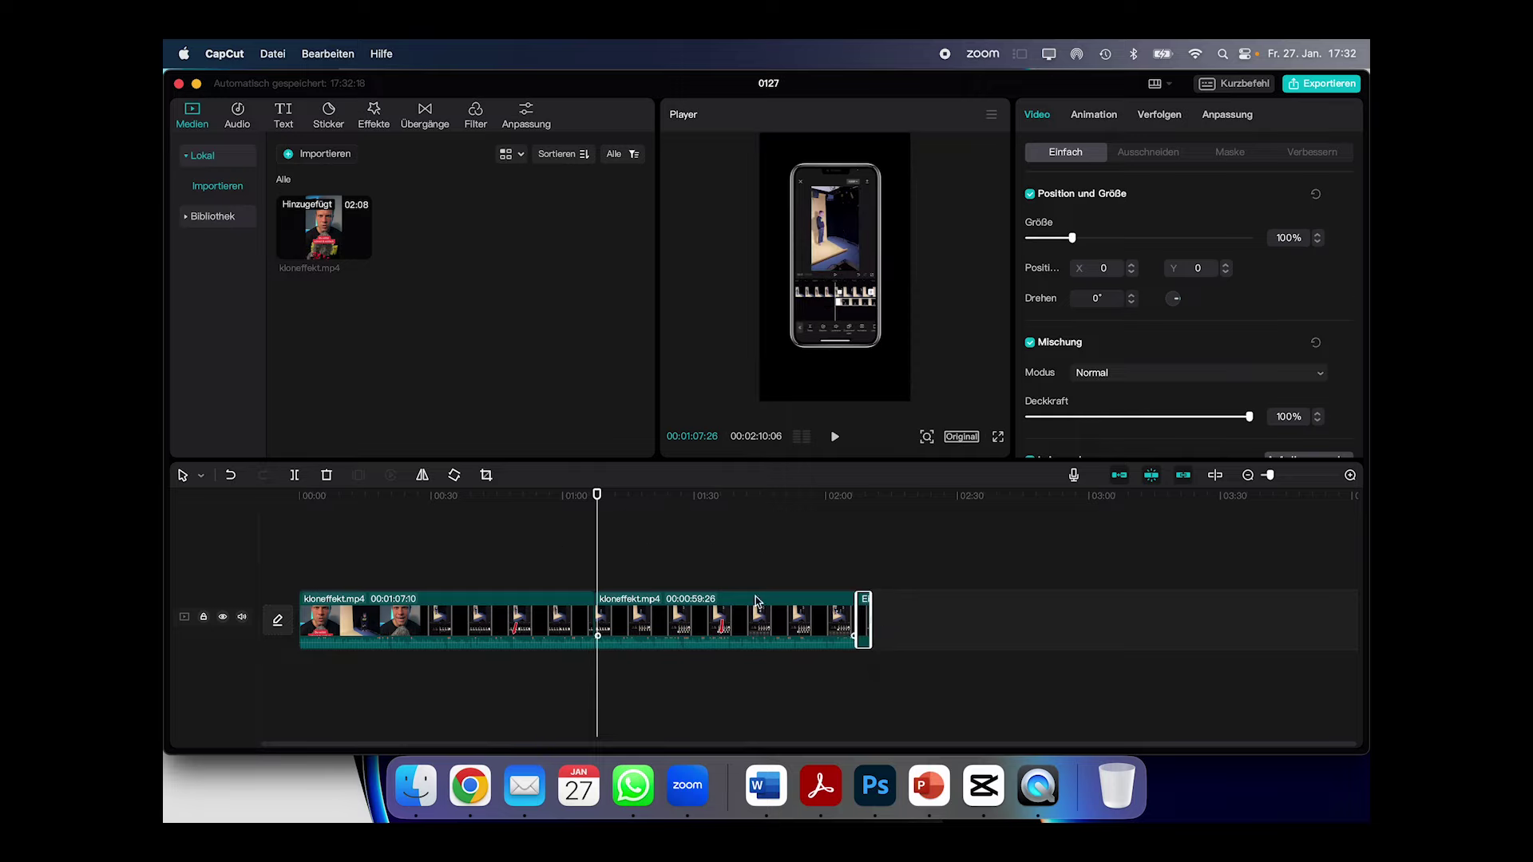
pyautogui.click(230, 475)
pyautogui.click(230, 475)
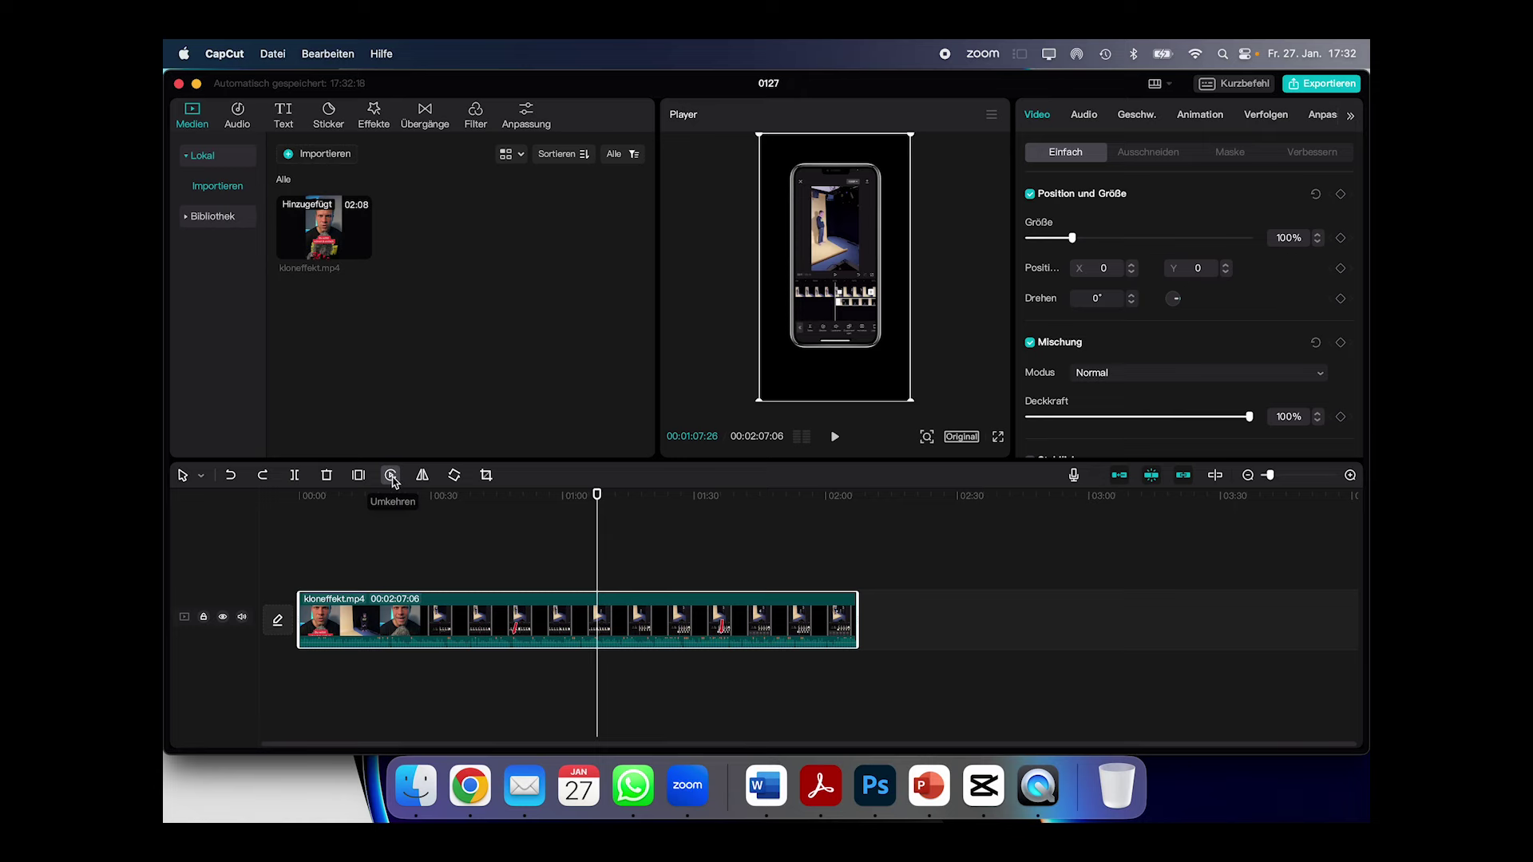
# Step: Start reversing the clip and cancel it, and mirror the clip and flip it back
pyautogui.click(392, 477)
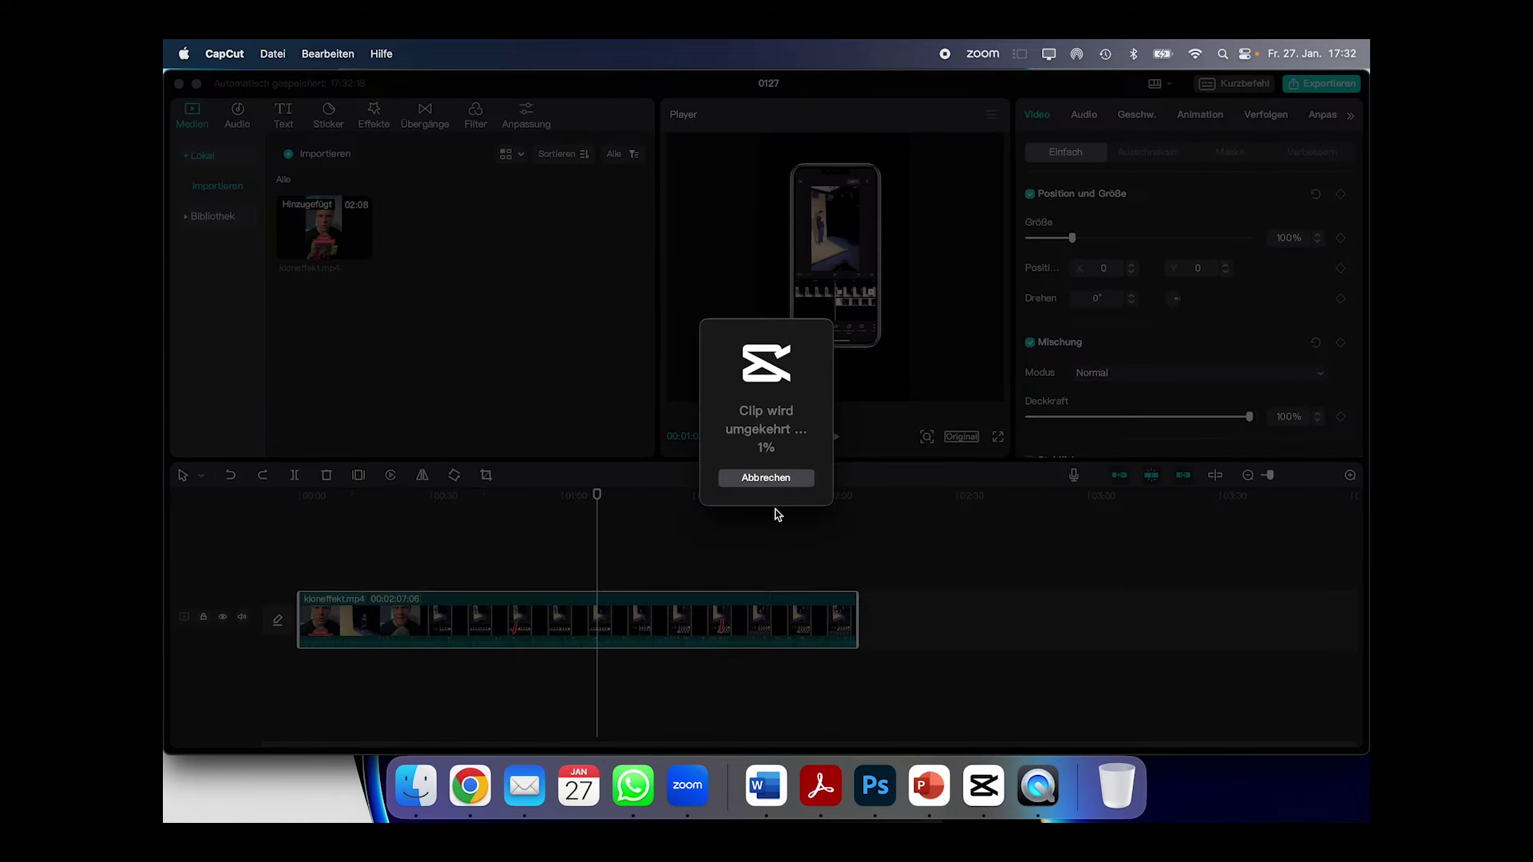
pyautogui.click(769, 478)
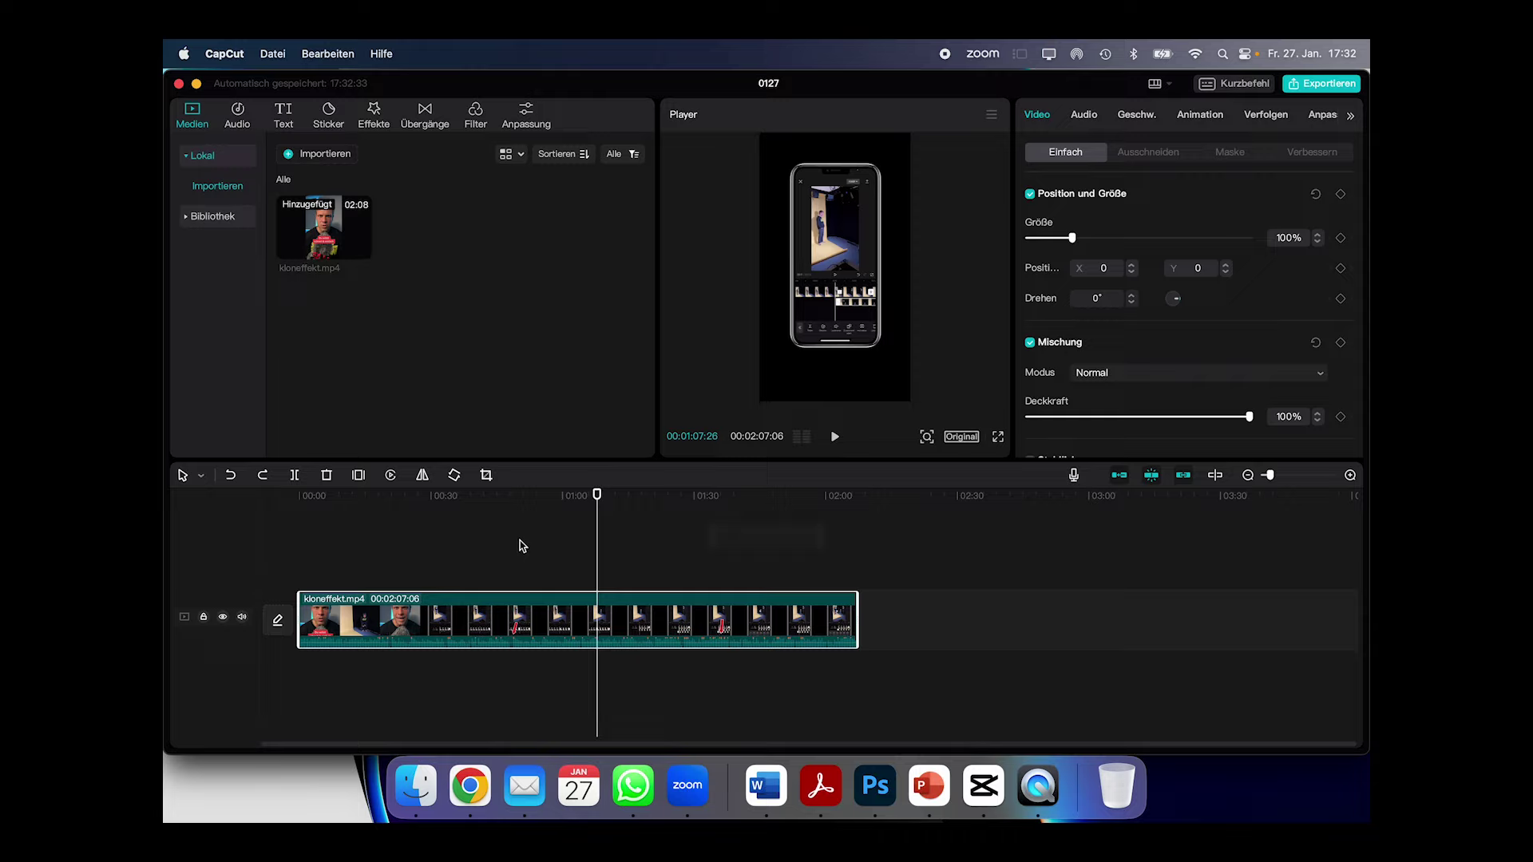
pyautogui.click(423, 475)
pyautogui.click(423, 475)
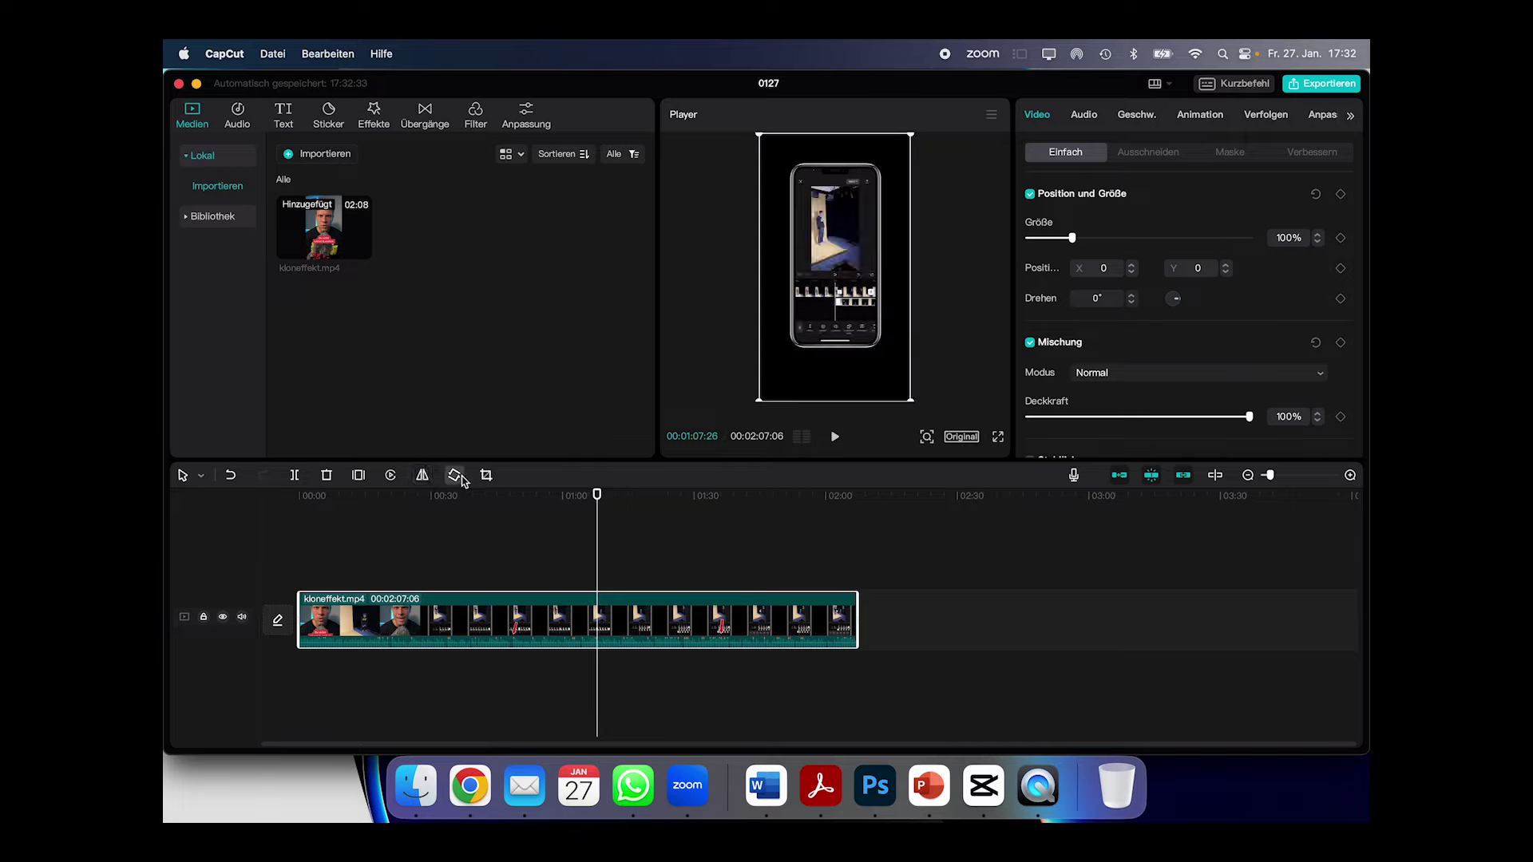
# Step: Rotate the clip four times in quarter turns to 360°
pyautogui.click(456, 476)
pyautogui.click(456, 476)
pyautogui.click(456, 476)
pyautogui.click(456, 476)
# Step: Crop the black margin off the clip's left side up to the phone frame, and undo the crop
pyautogui.click(487, 475)
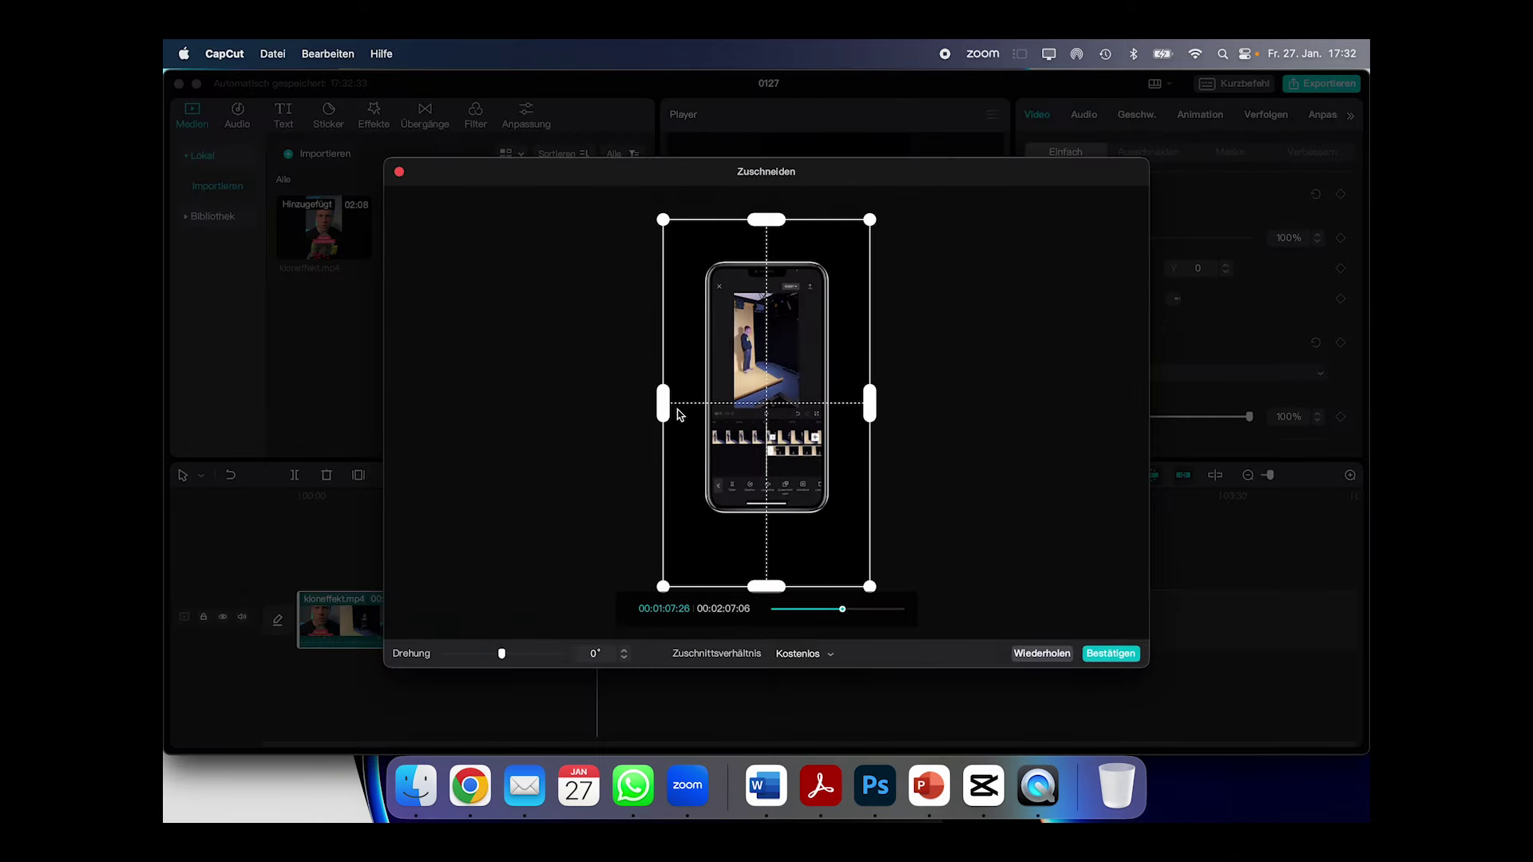
pyautogui.moveTo(692, 409); pyautogui.dragTo(712, 412)
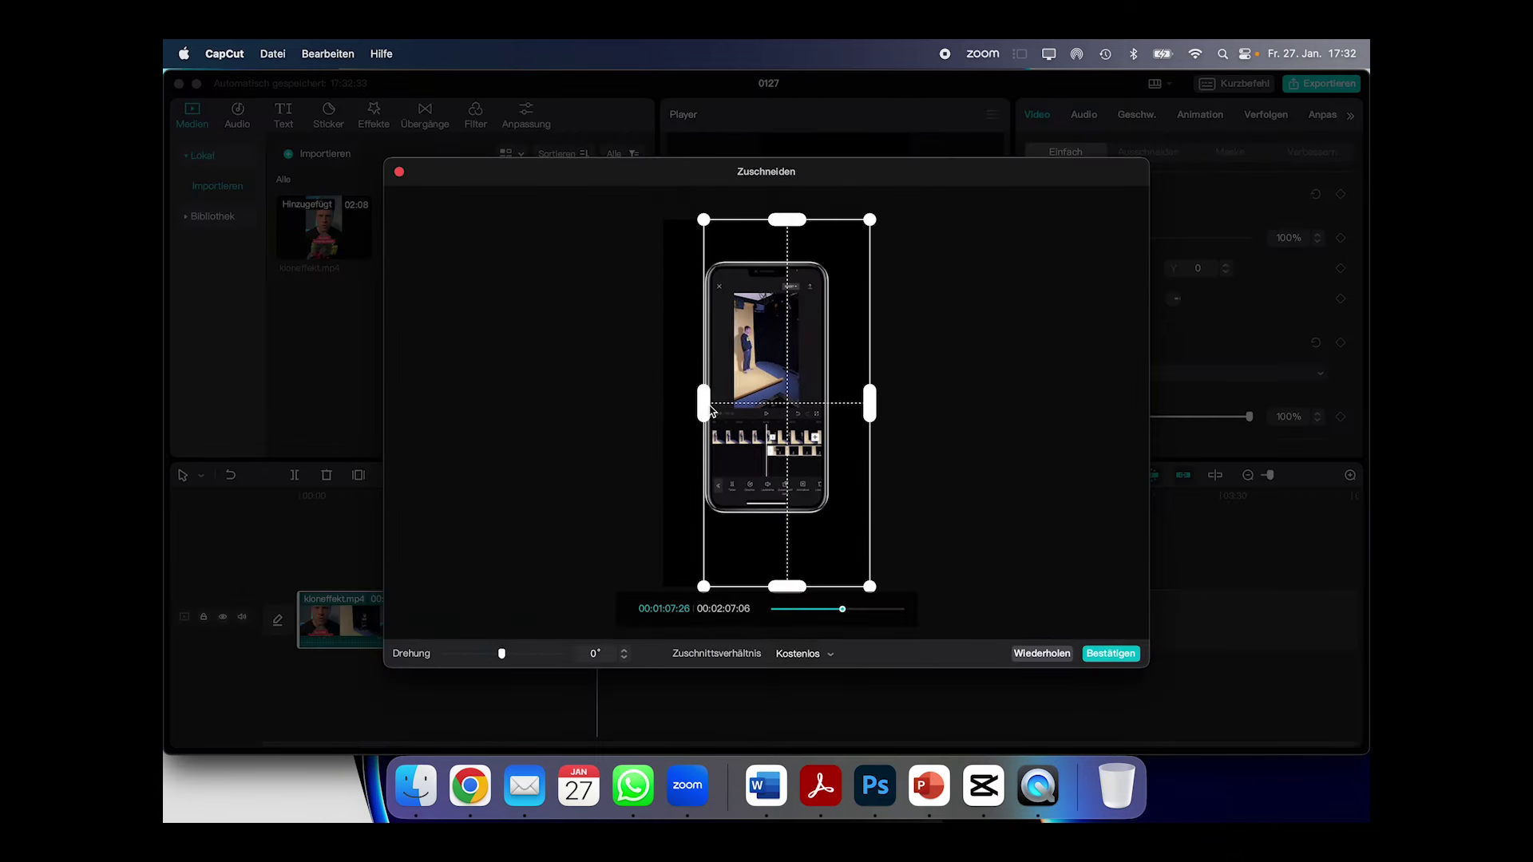
pyautogui.click(1117, 653)
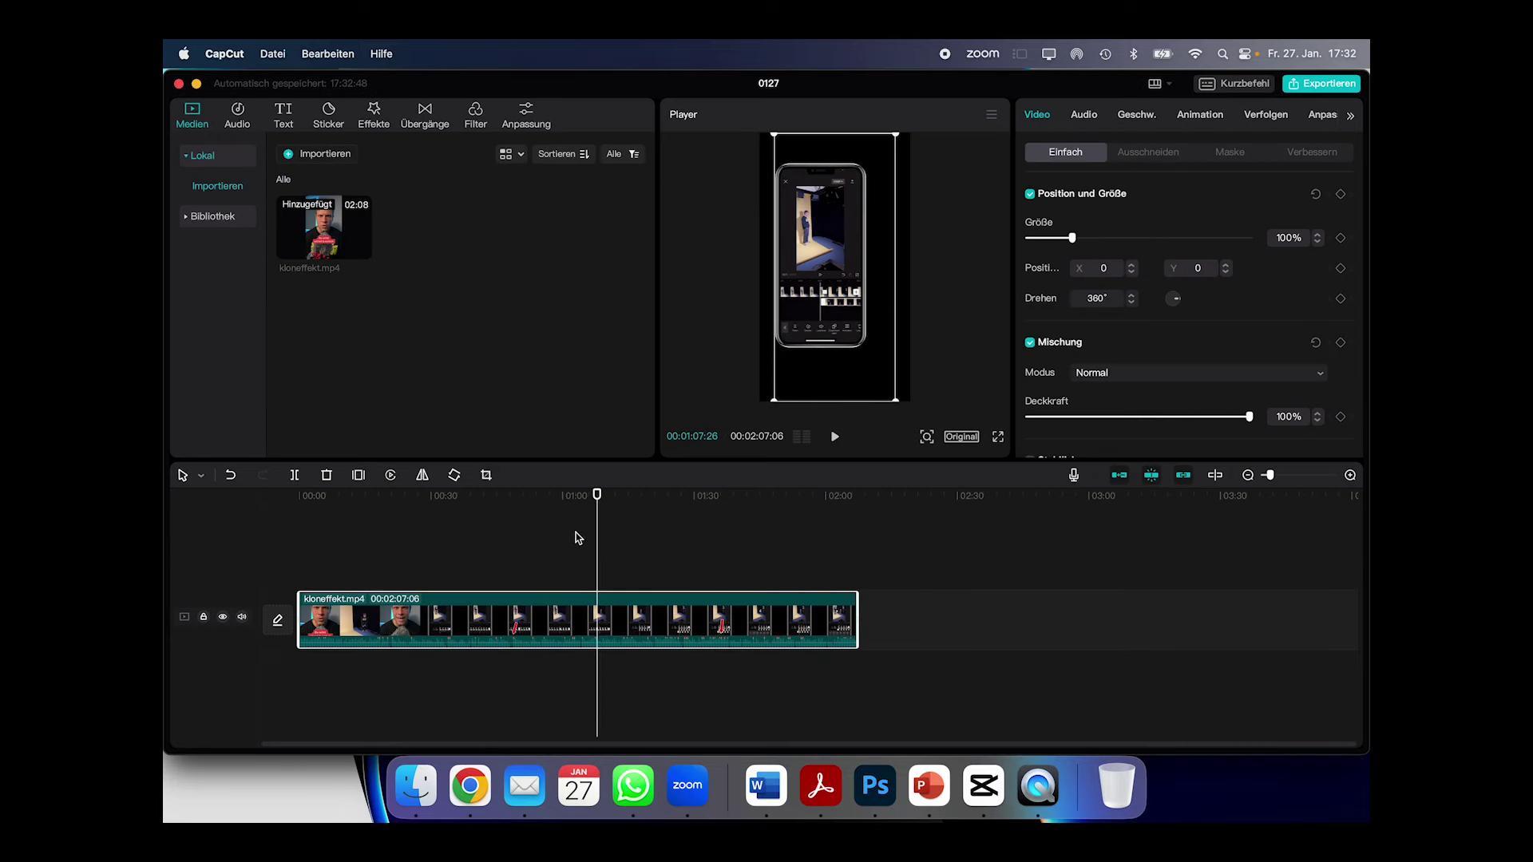
pyautogui.click(230, 475)
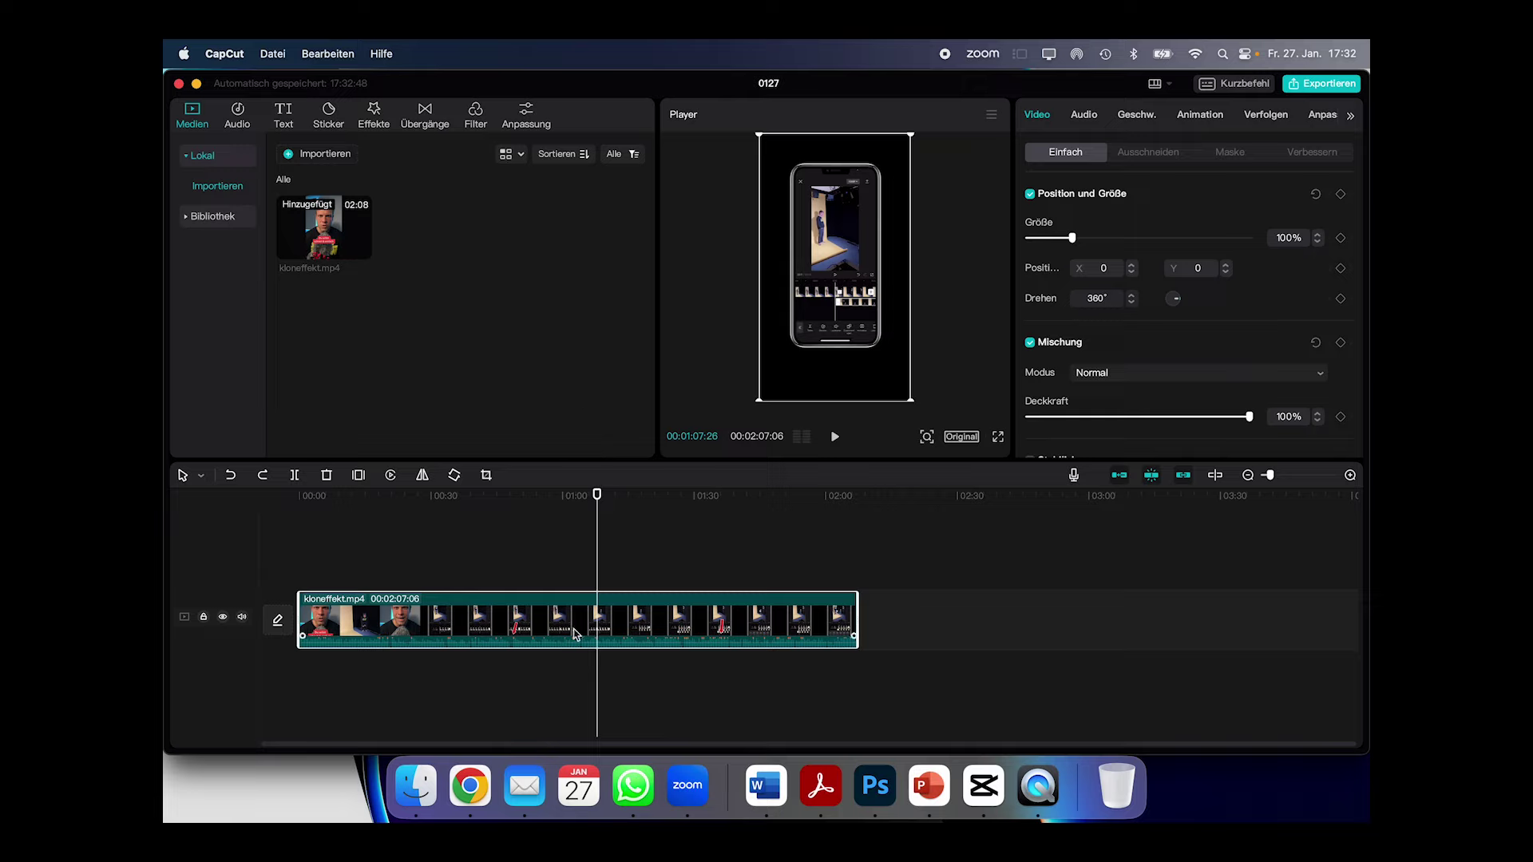
# Step: Trim the end of the video clip so that it lasts 00:02:04:19
pyautogui.moveTo(861, 619)
pyautogui.mouseDown()
pyautogui.moveTo(725, 630)
pyautogui.moveTo(911, 630)
pyautogui.moveTo(695, 628)
pyautogui.moveTo(847, 628)
pyautogui.mouseUp()
pyautogui.scroll(3, 774, 657)
pyautogui.hscroll(2, 775, 623)
pyautogui.scroll(-3, 773, 622)
pyautogui.scroll(3, 549, 633)
pyautogui.moveTo(1273, 475)
pyautogui.mouseDown()
pyautogui.moveTo(1304, 482)
pyautogui.moveTo(1285, 480)
pyautogui.mouseUp()
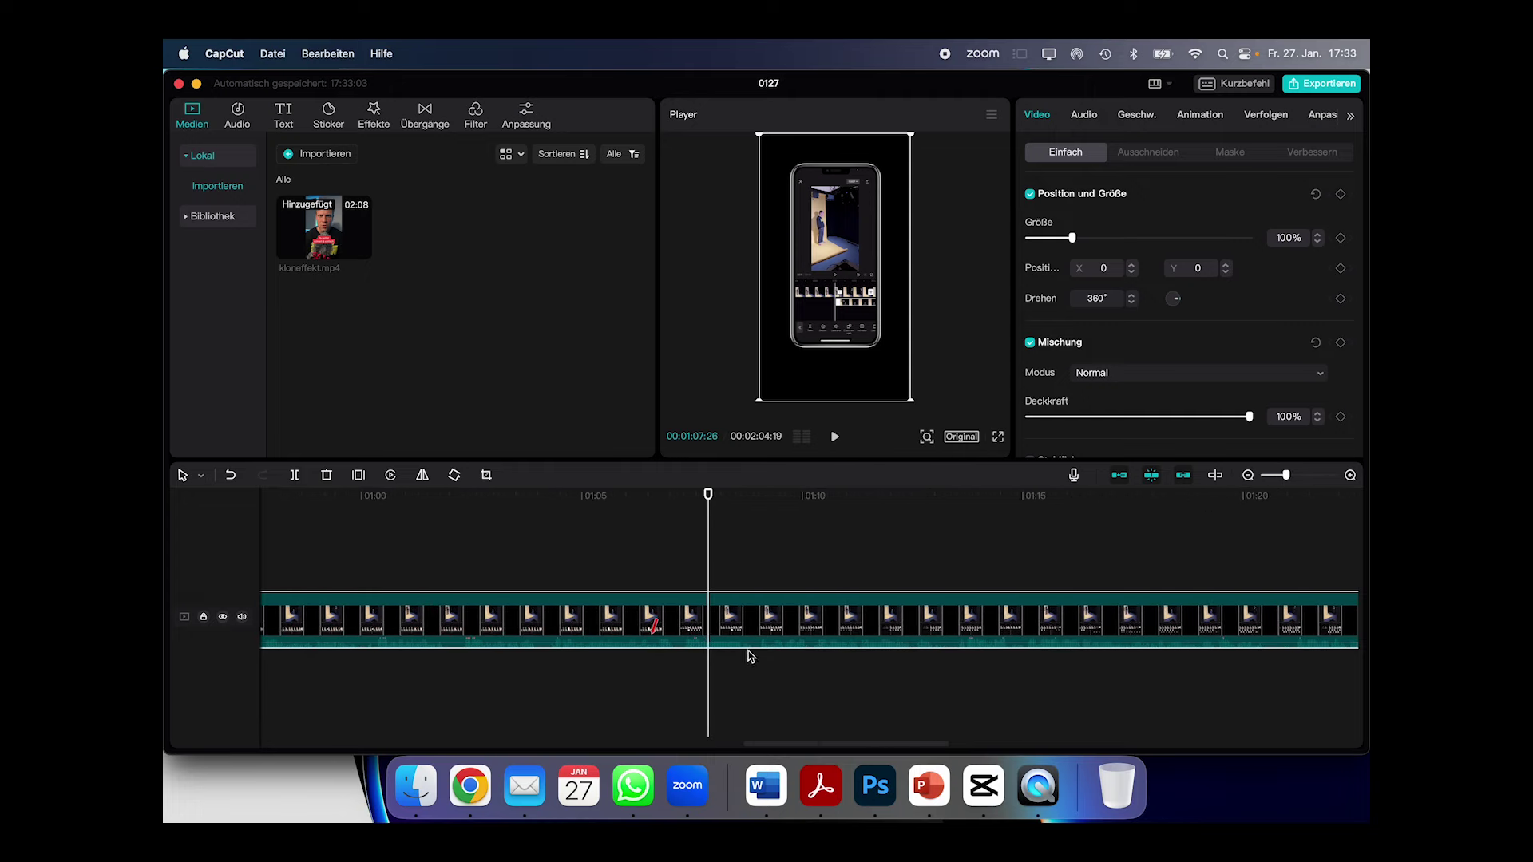
# Step: Lower the video clip's audio volume to -4.9 dB
pyautogui.moveTo(749, 645); pyautogui.dragTo(751, 643)
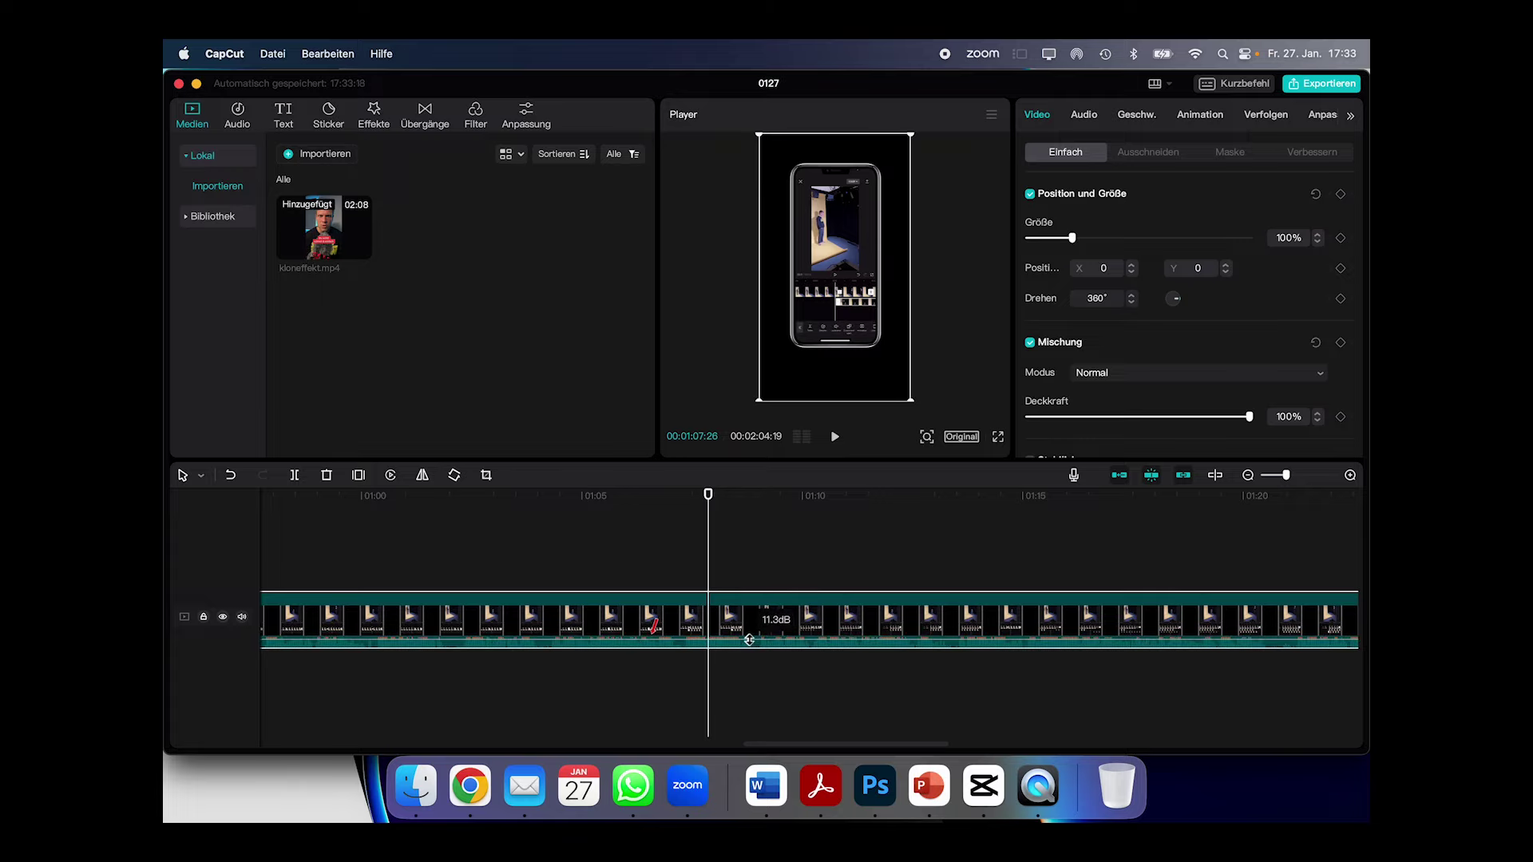
pyautogui.click(1084, 115)
pyautogui.moveTo(825, 640); pyautogui.dragTo(824, 644)
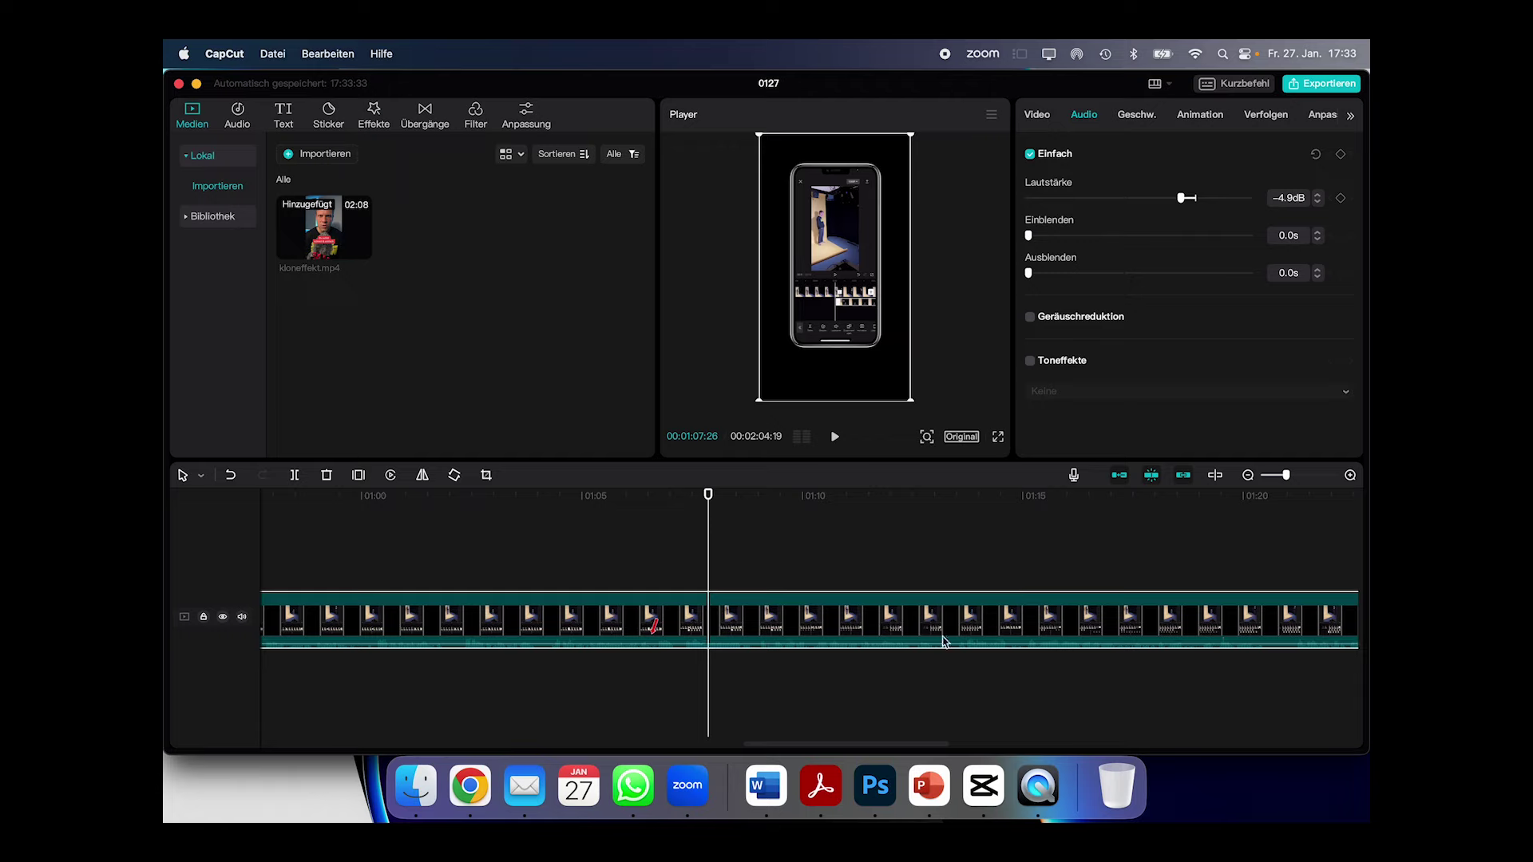
# Step: Separate the audio from the video clip and shift it to start about one second after the video
pyautogui.rightClick(900, 622)
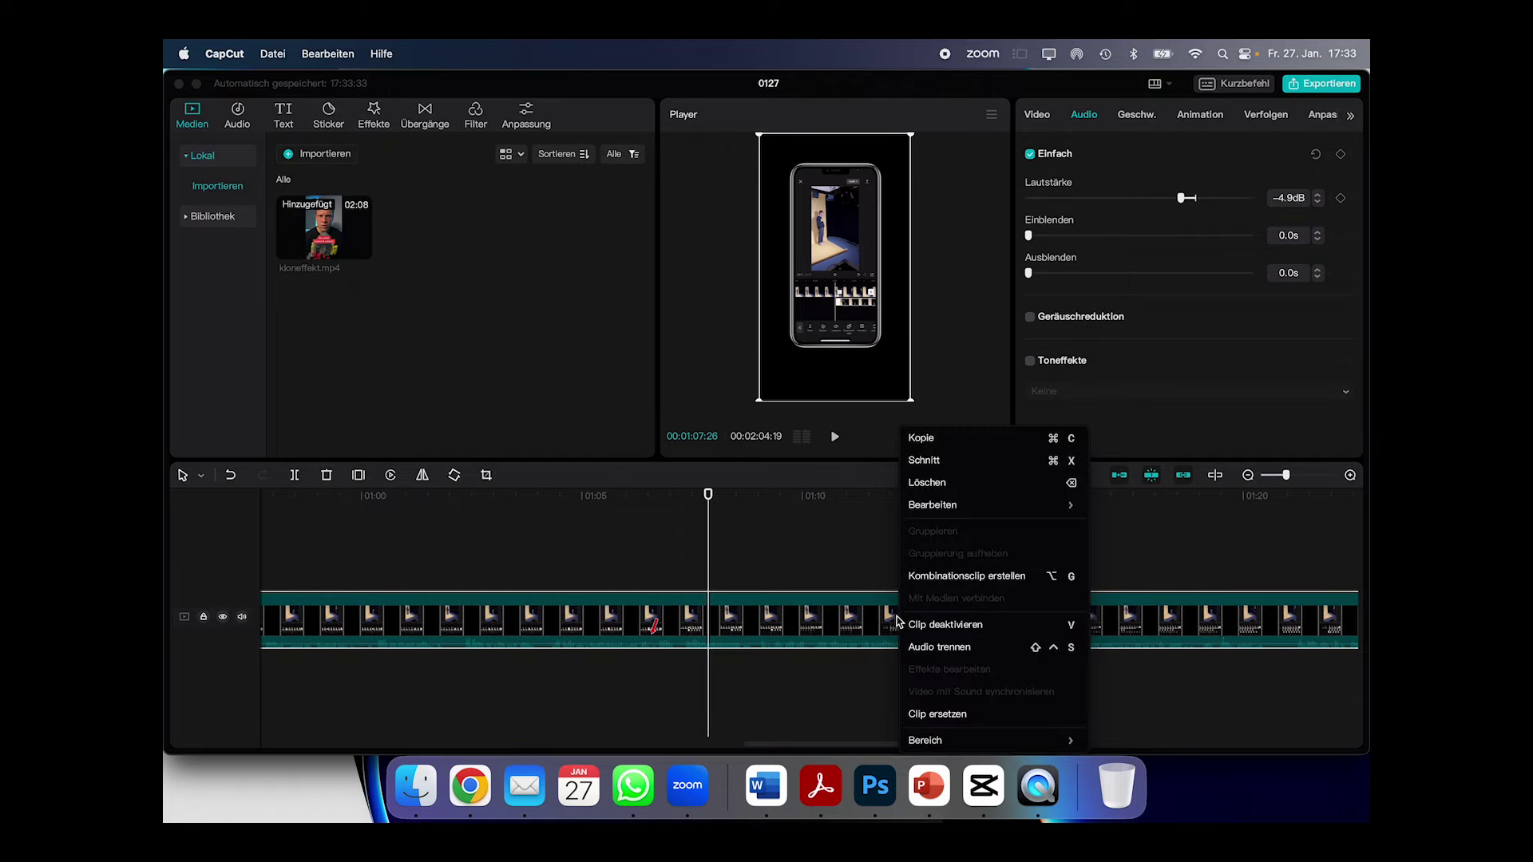
pyautogui.click(991, 650)
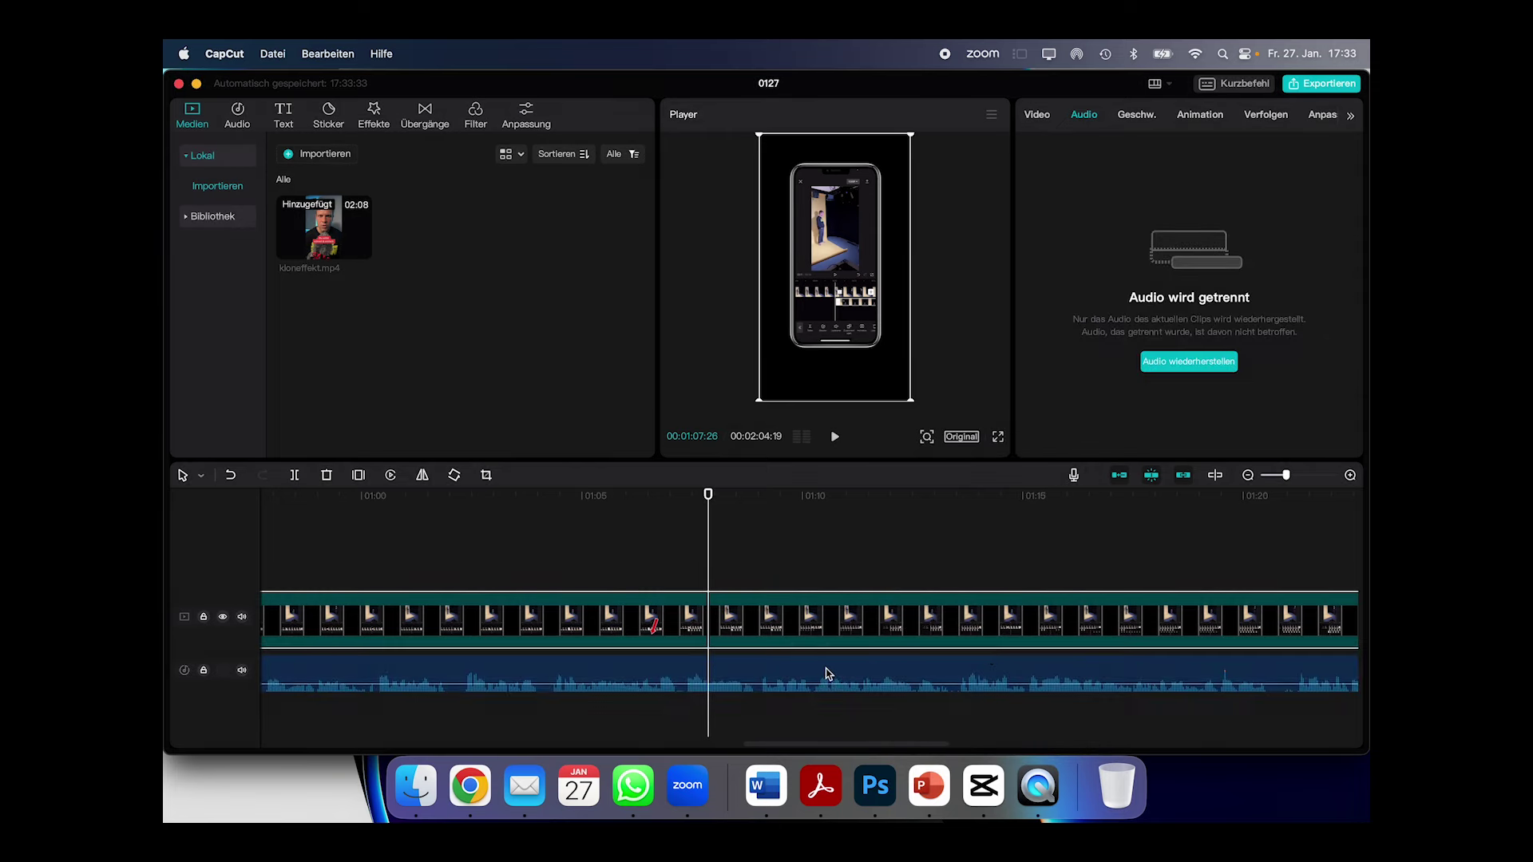
pyautogui.hscroll(-10, 312, 630)
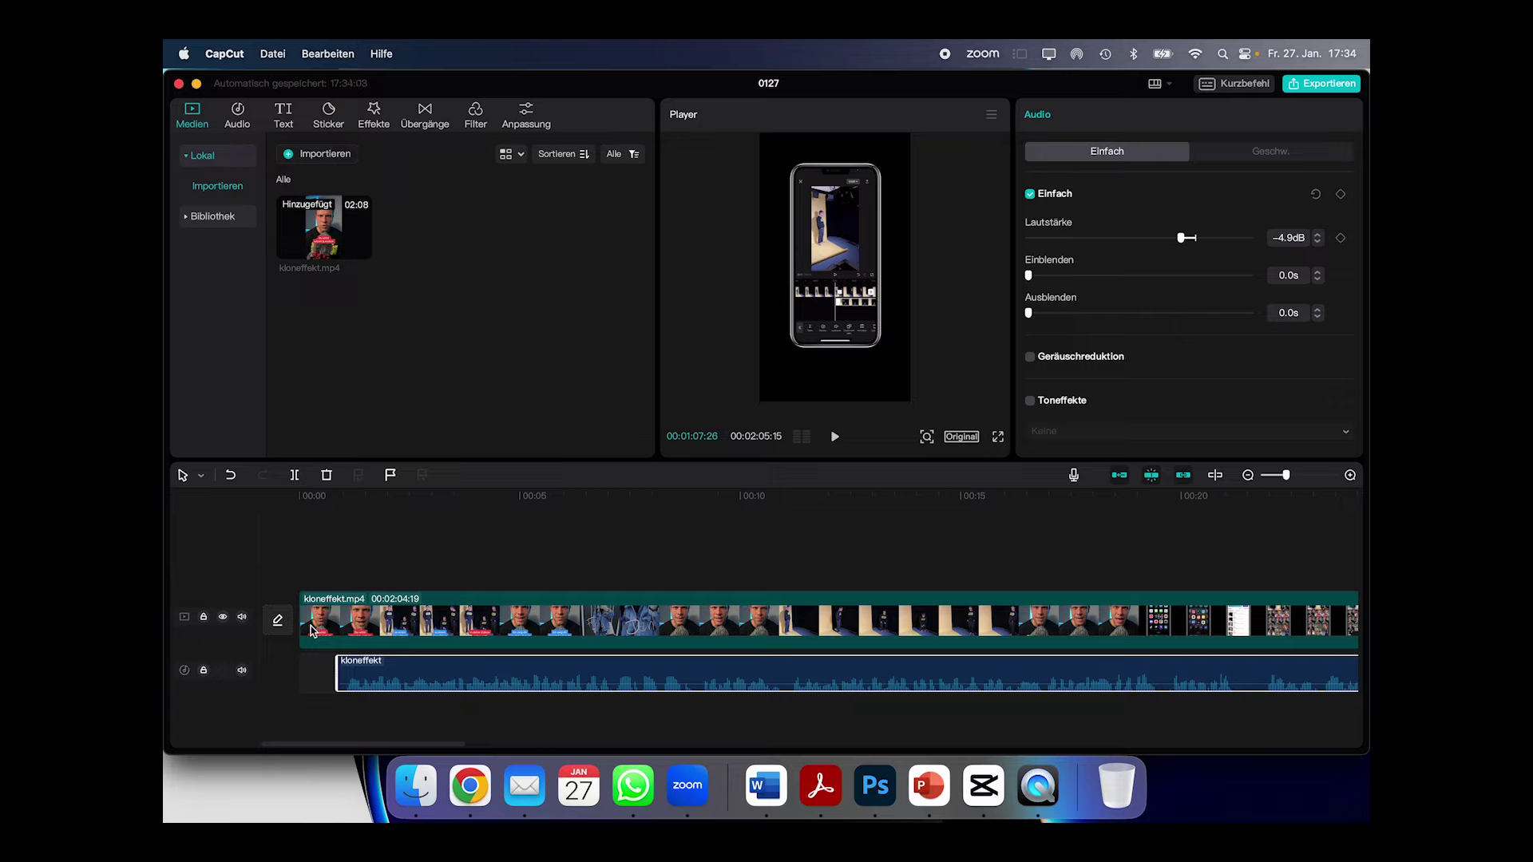
# Step: Set the separated audio's volume to -9.6 dB, with a 2.7 s fade-in and a 1.9 s fade-out
pyautogui.moveTo(408, 673)
pyautogui.moveTo(351, 676); pyautogui.dragTo(351, 684)
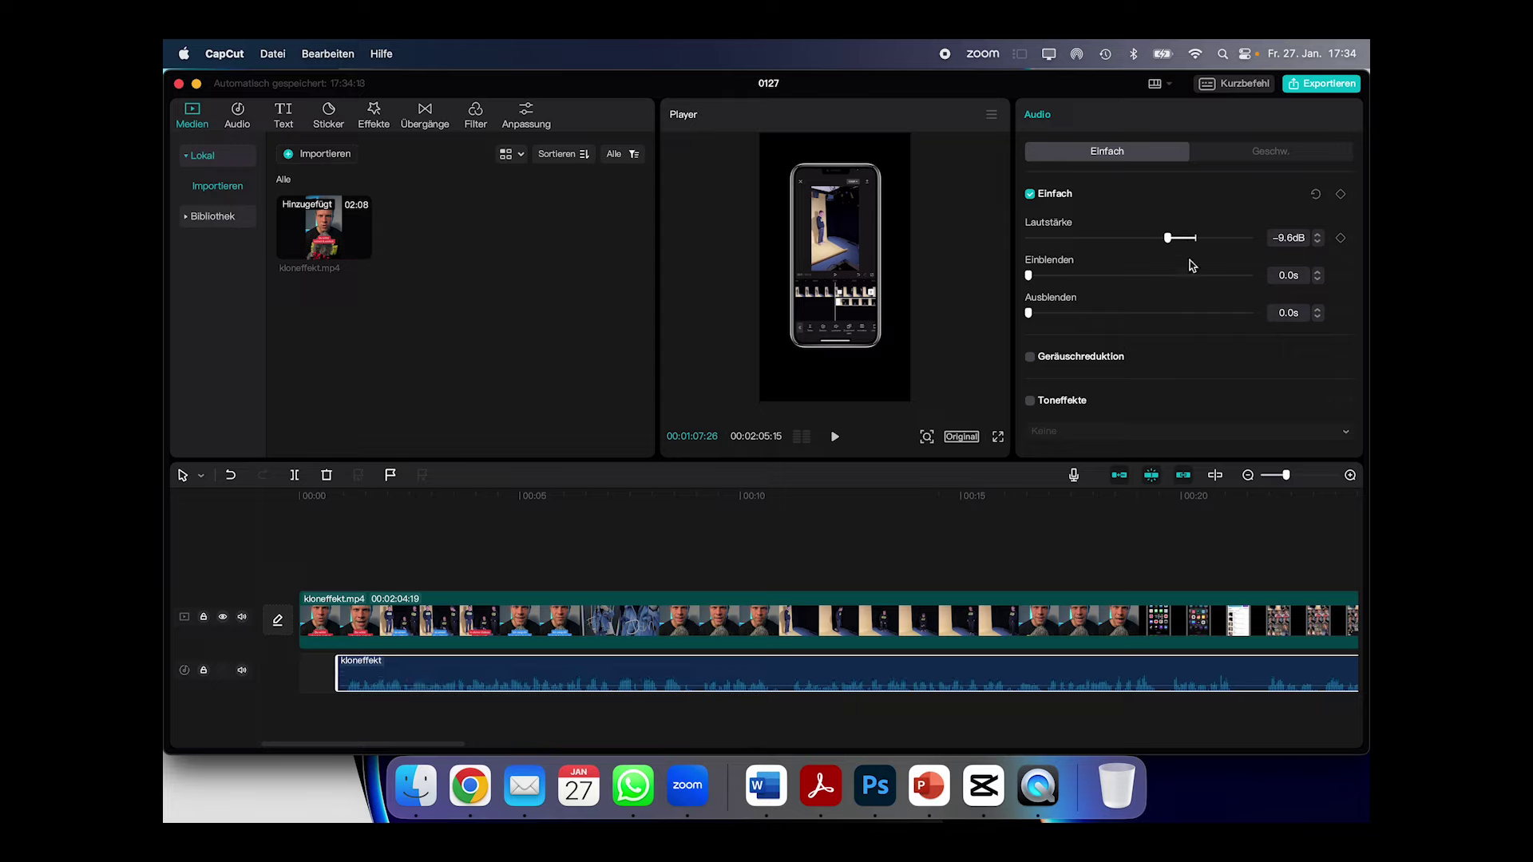
pyautogui.moveTo(1036, 276); pyautogui.dragTo(1068, 313)
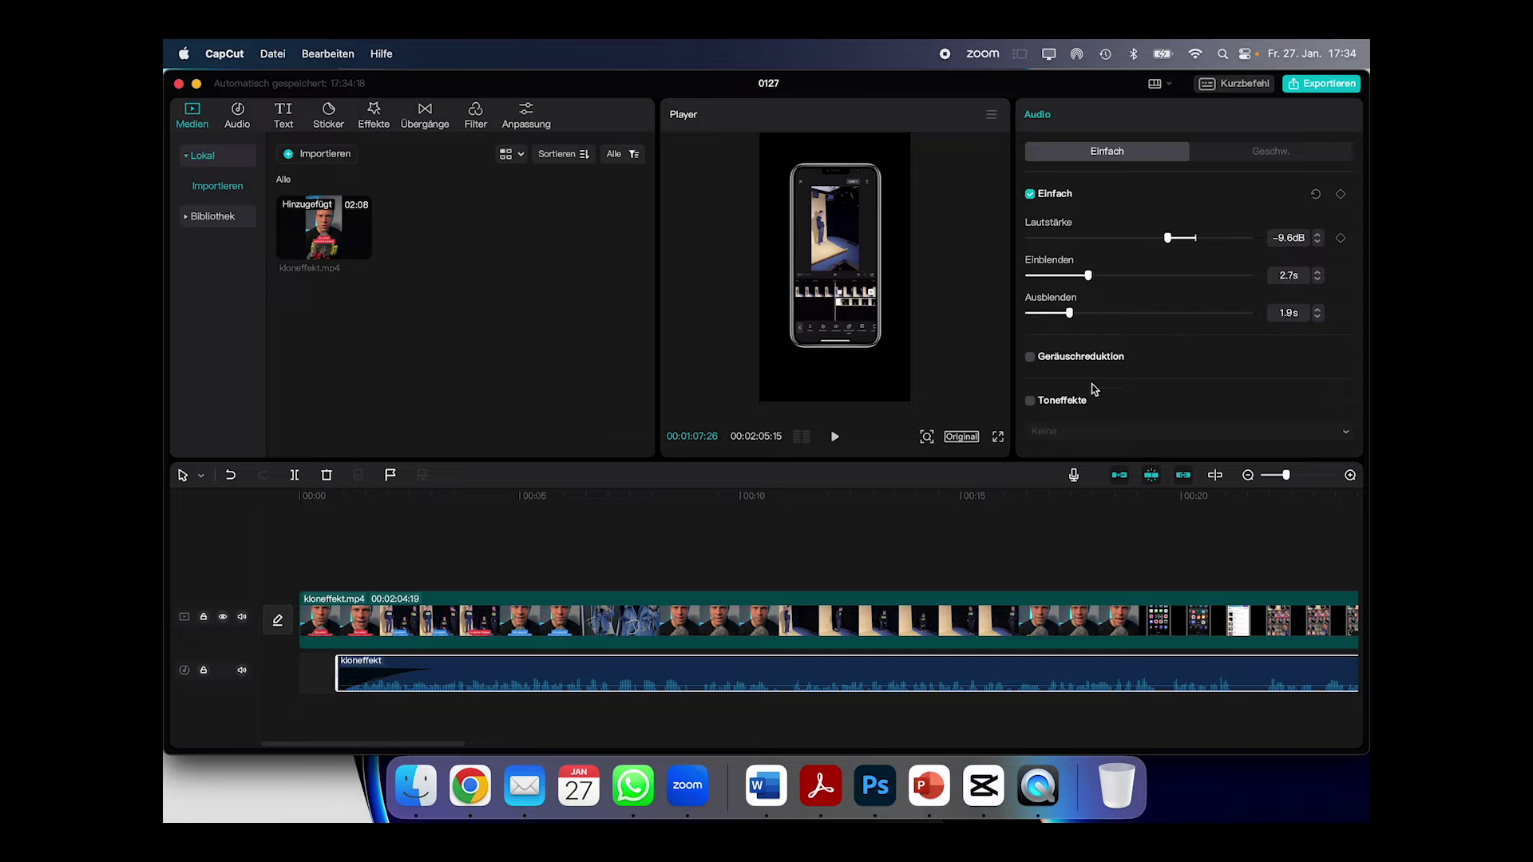
# Step: Apply the Tief sound effect to the separated audio and switch the effect off again
pyautogui.click(1034, 400)
pyautogui.click(1030, 401)
pyautogui.click(1154, 435)
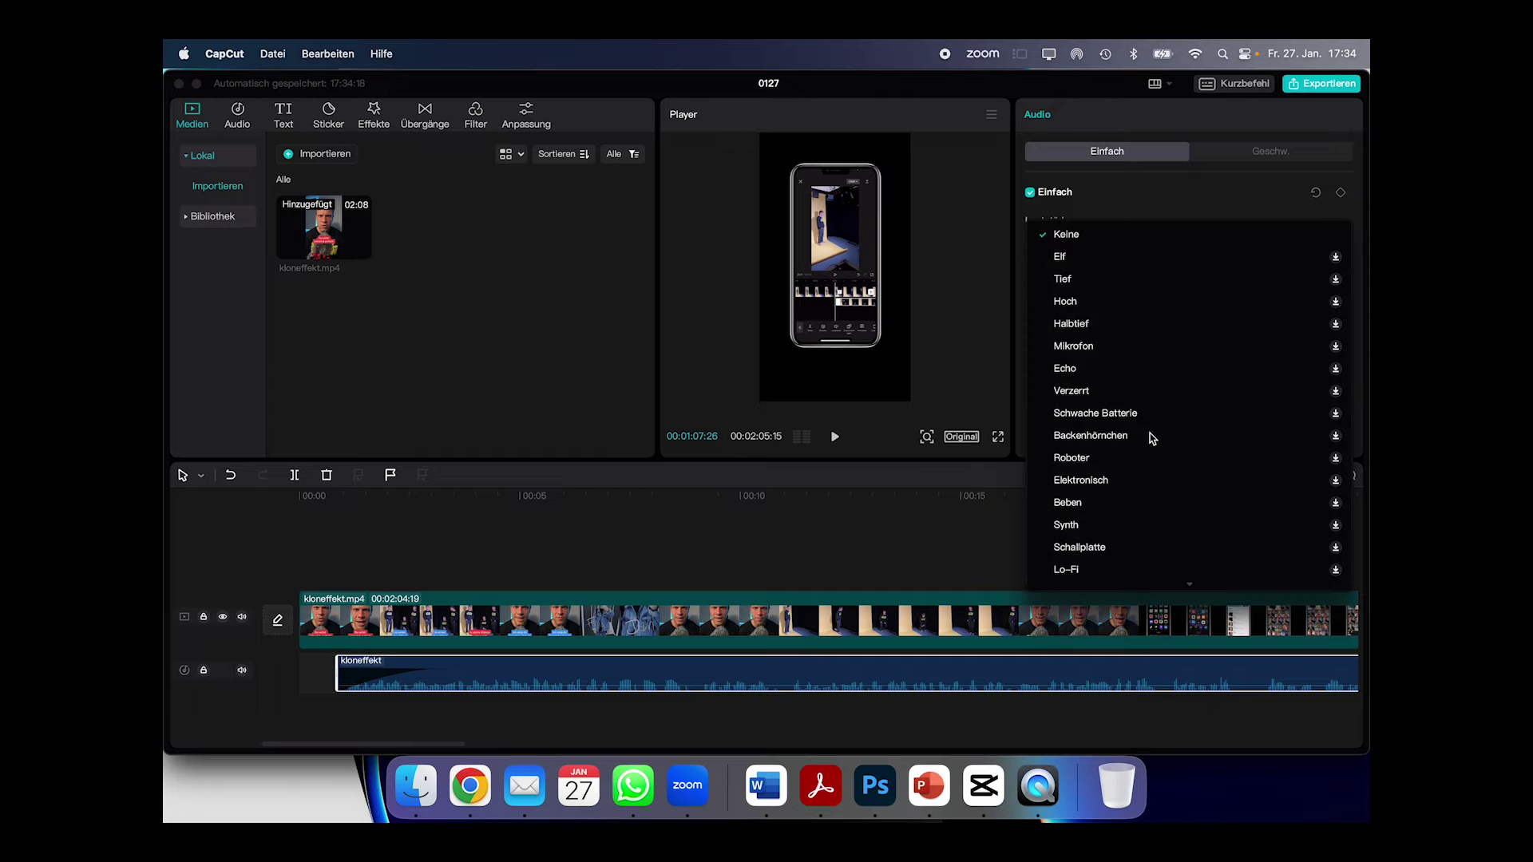
pyautogui.click(1176, 282)
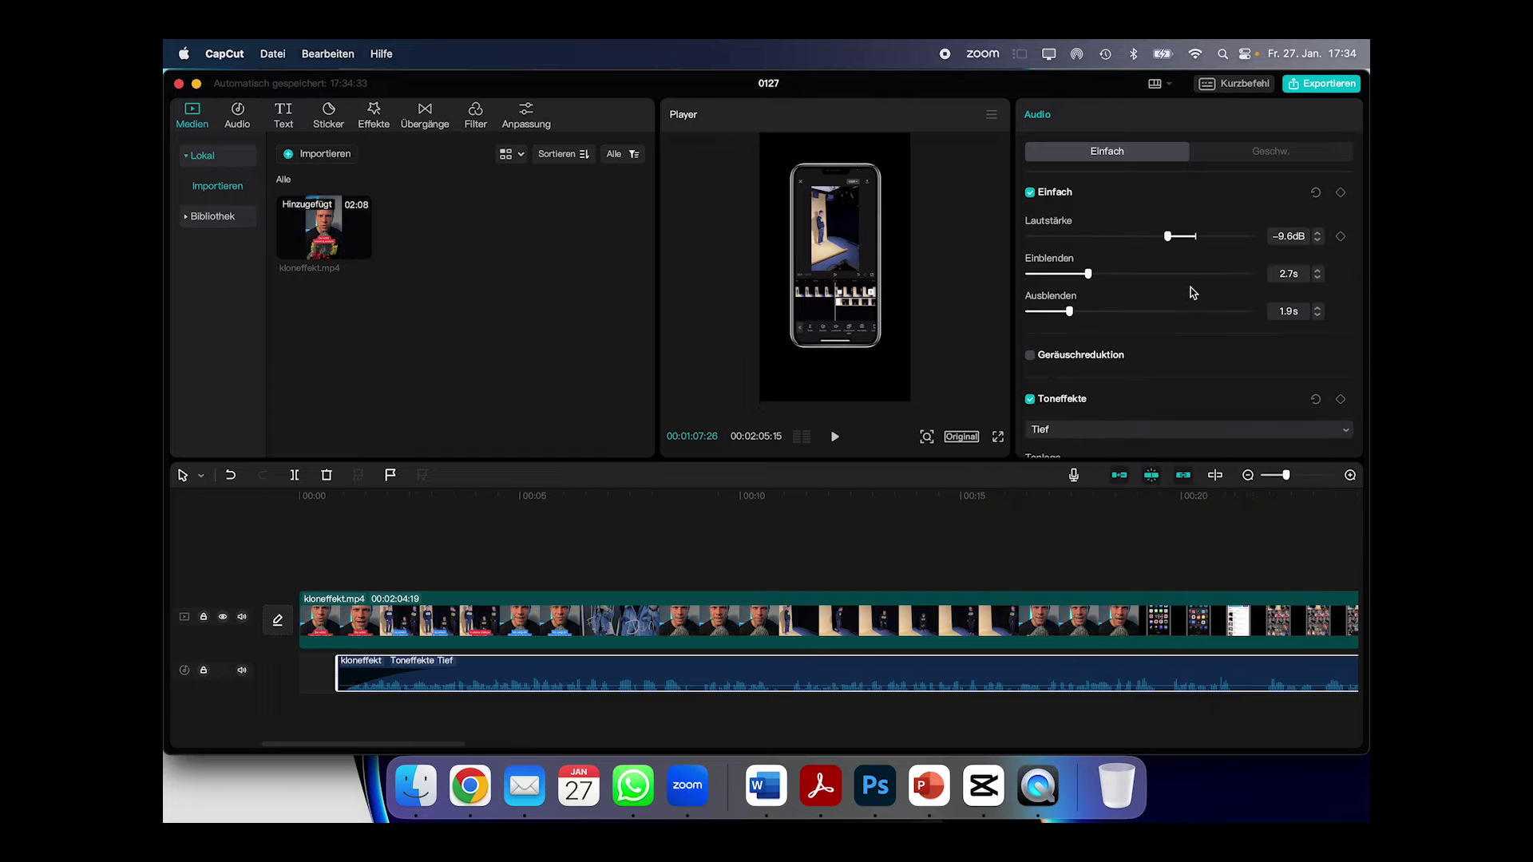
pyautogui.scroll(-2, 1188, 399)
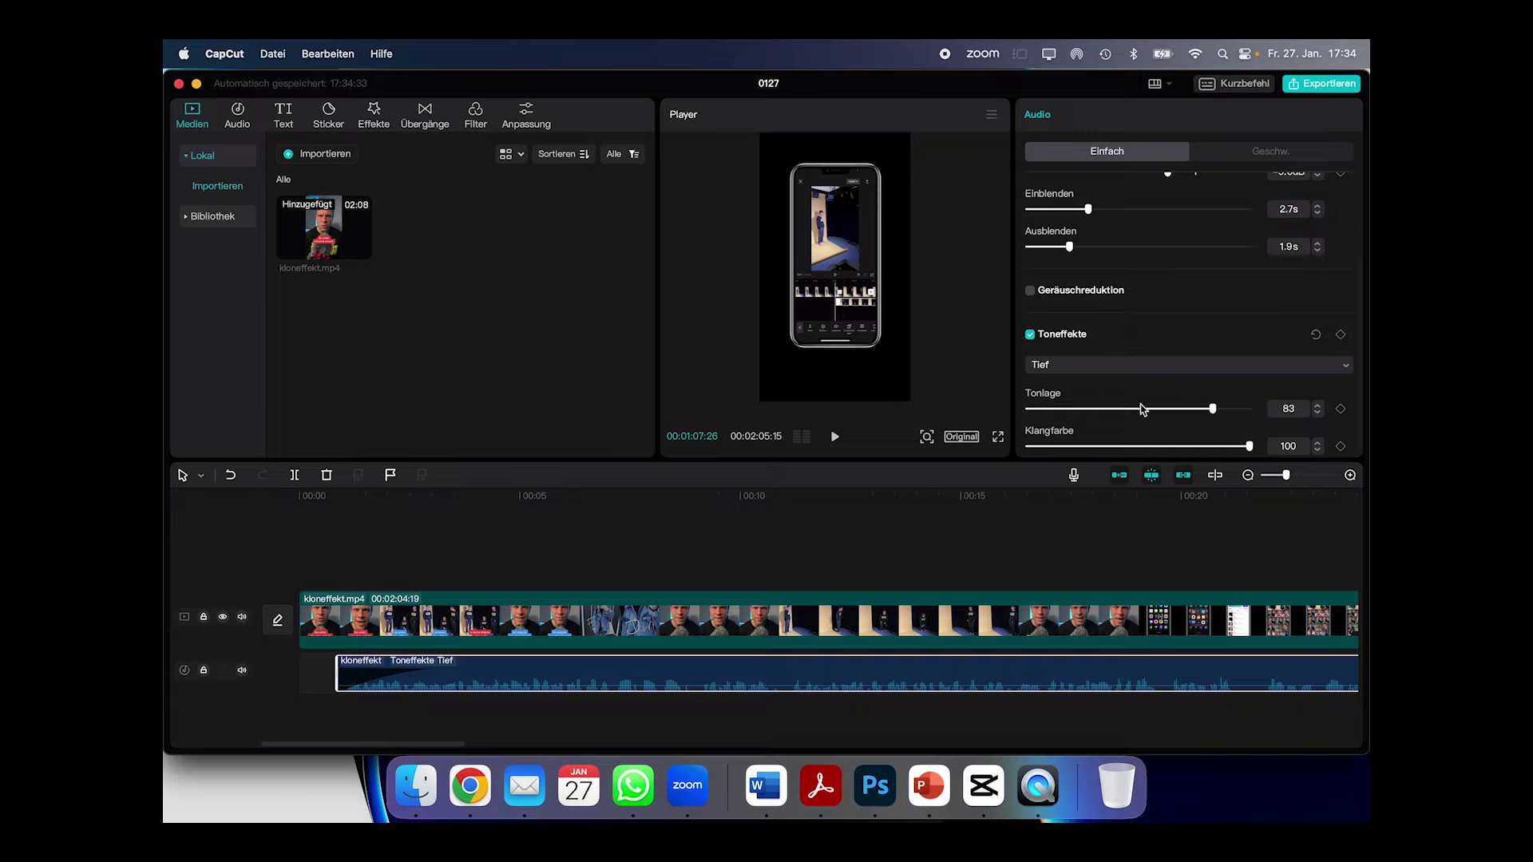
pyautogui.click(1030, 335)
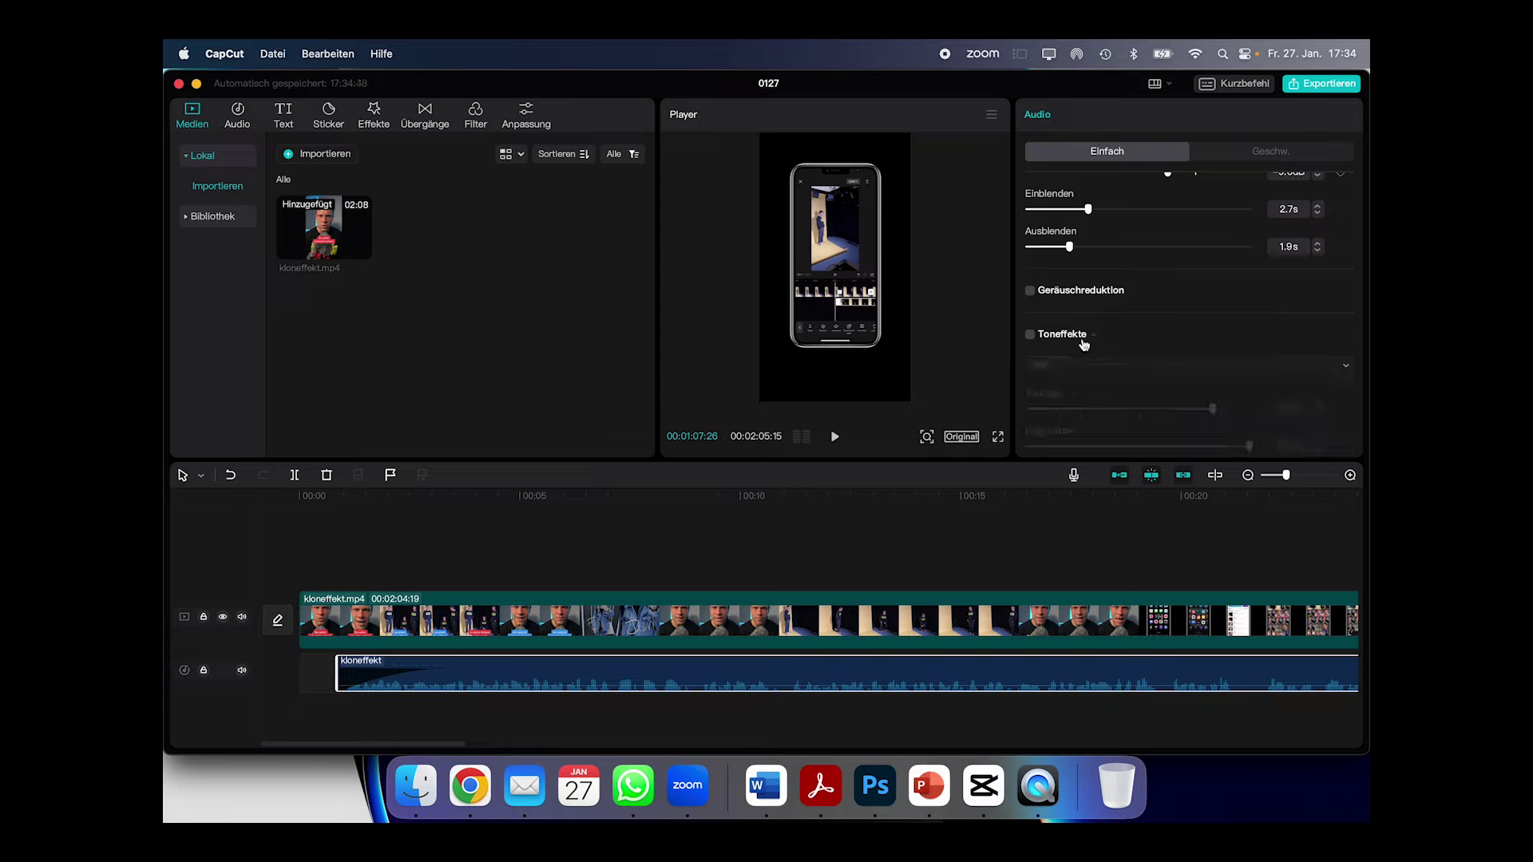
pyautogui.scroll(2, 1082, 341)
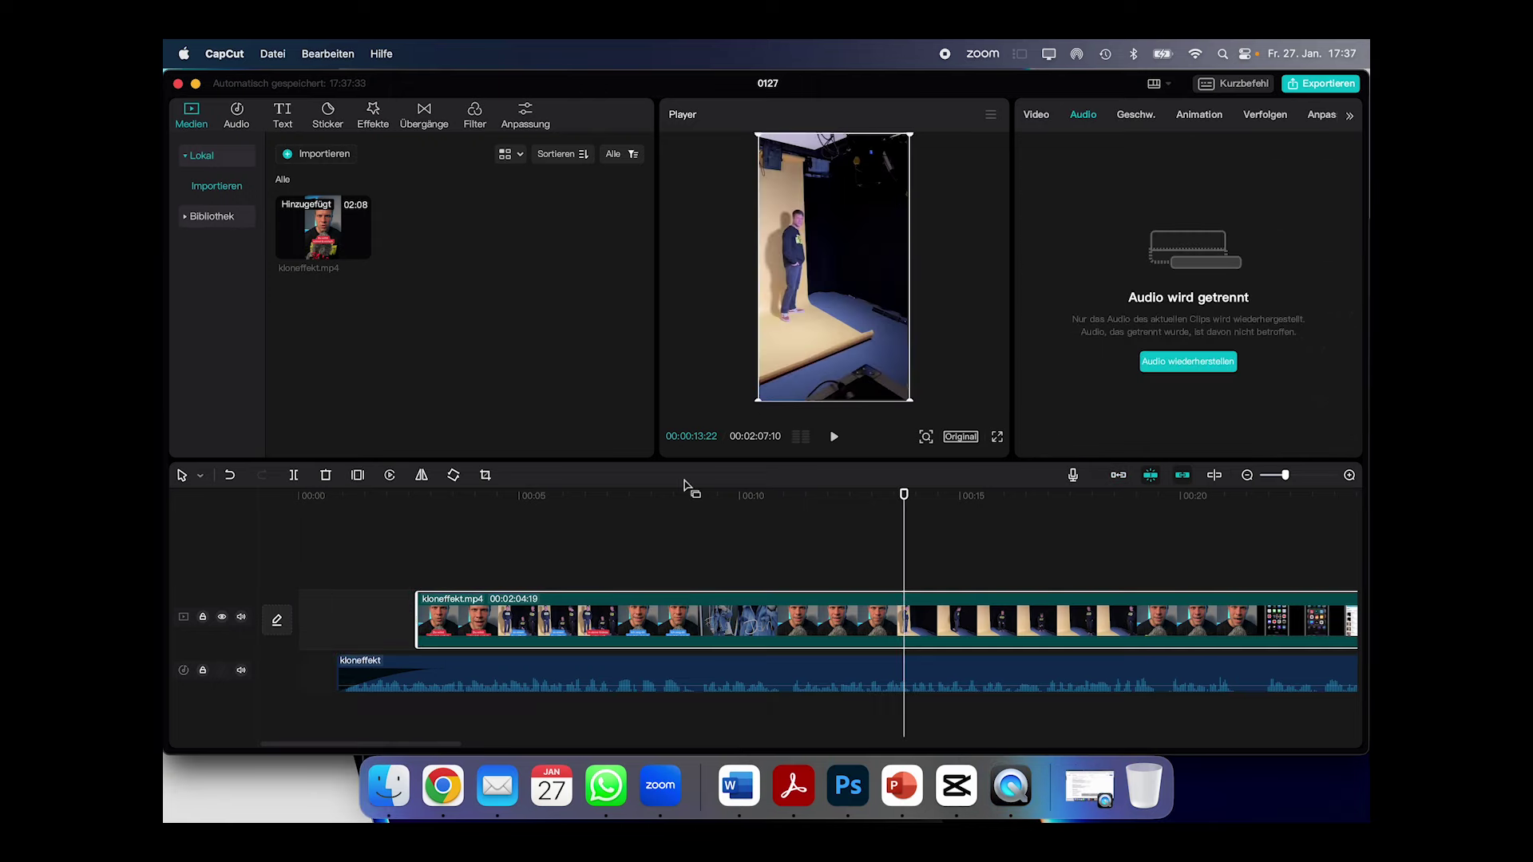
# Step: Search the music library for "super mario"
pyautogui.click(236, 117)
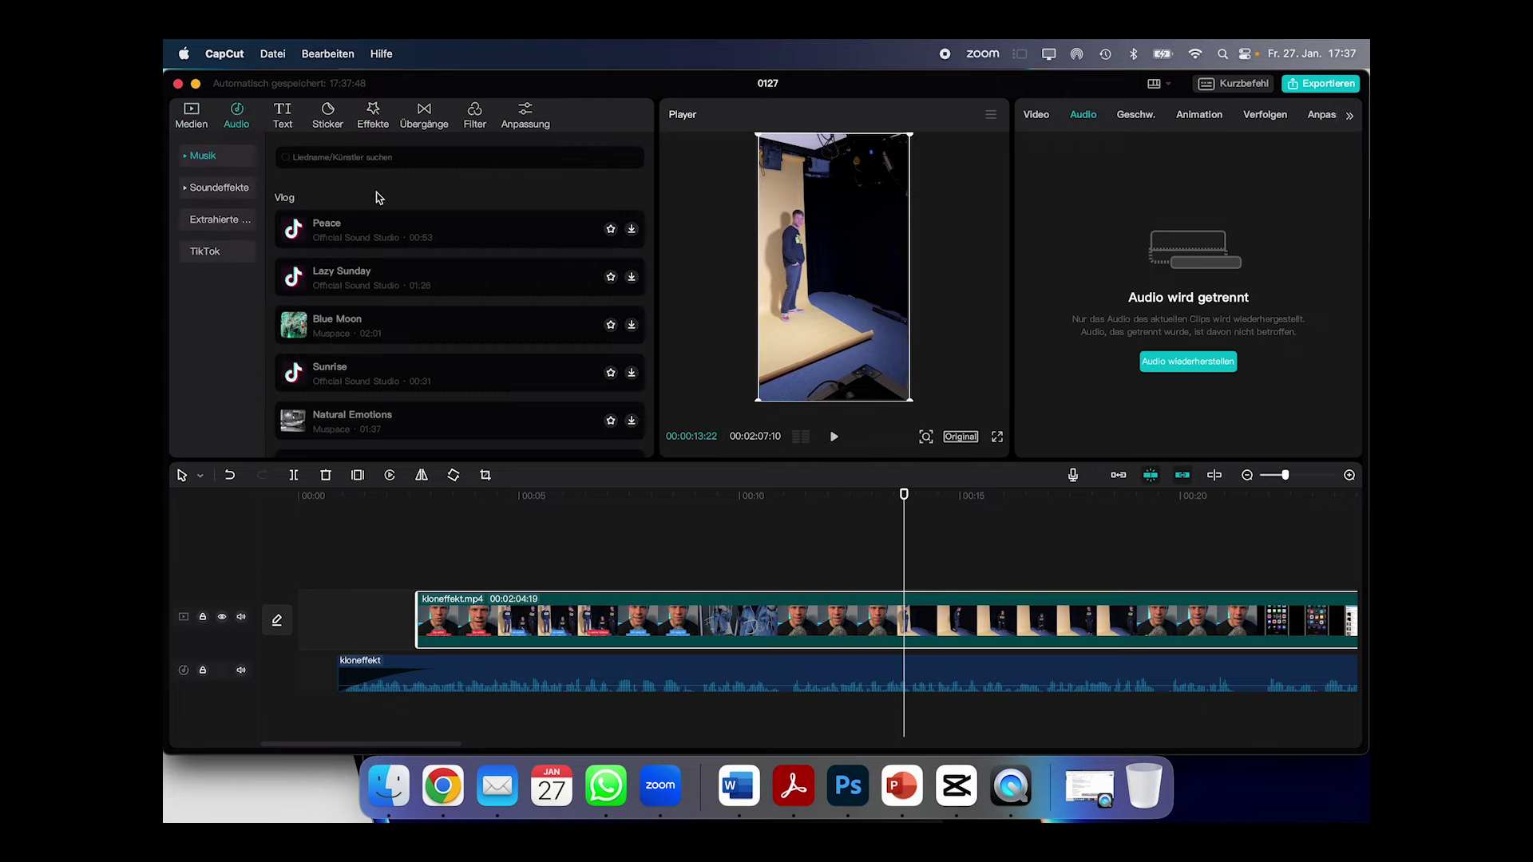
pyautogui.click(433, 164)
pyautogui.write('super mario')
pyautogui.press('Return')
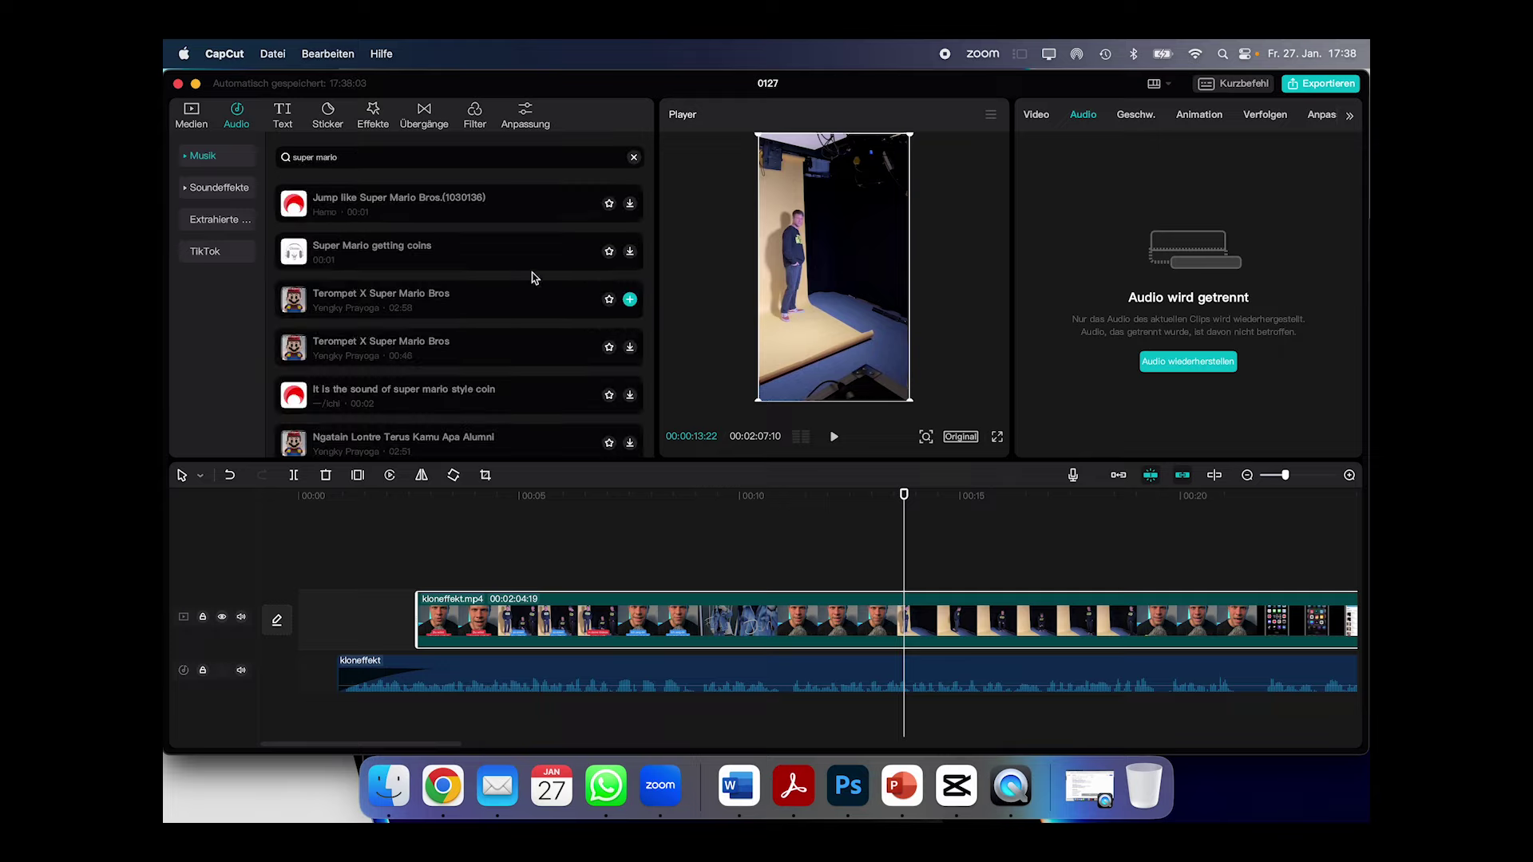
# Step: Download the sound "Jump like Super Mario Bros.(1030136)" and add it to the timeline at 00:00:13:22
pyautogui.click(503, 260)
pyautogui.click(630, 207)
pyautogui.click(630, 204)
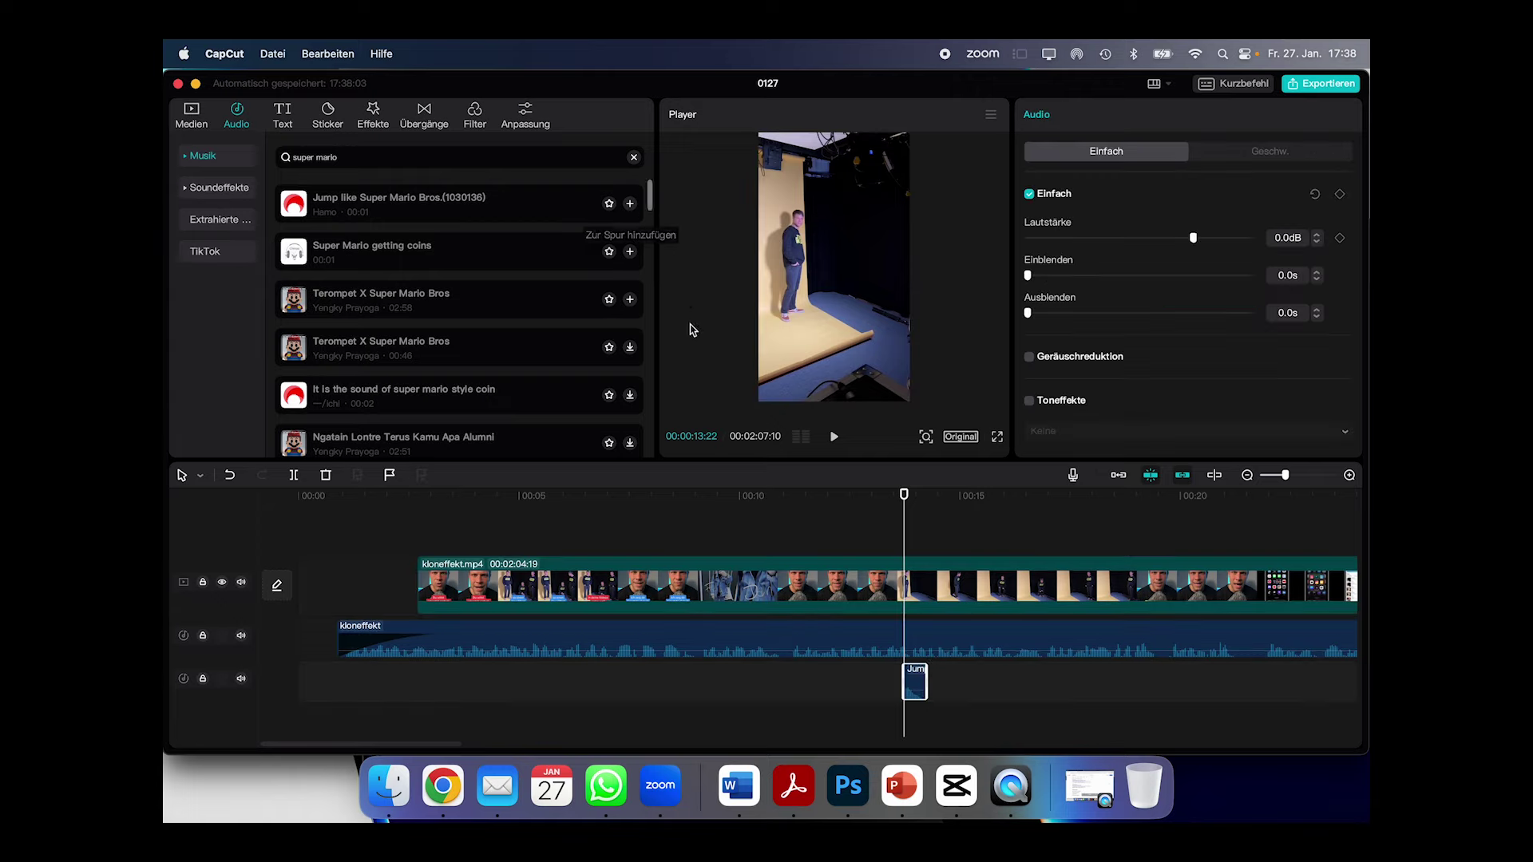
pyautogui.scroll(3, 936, 680)
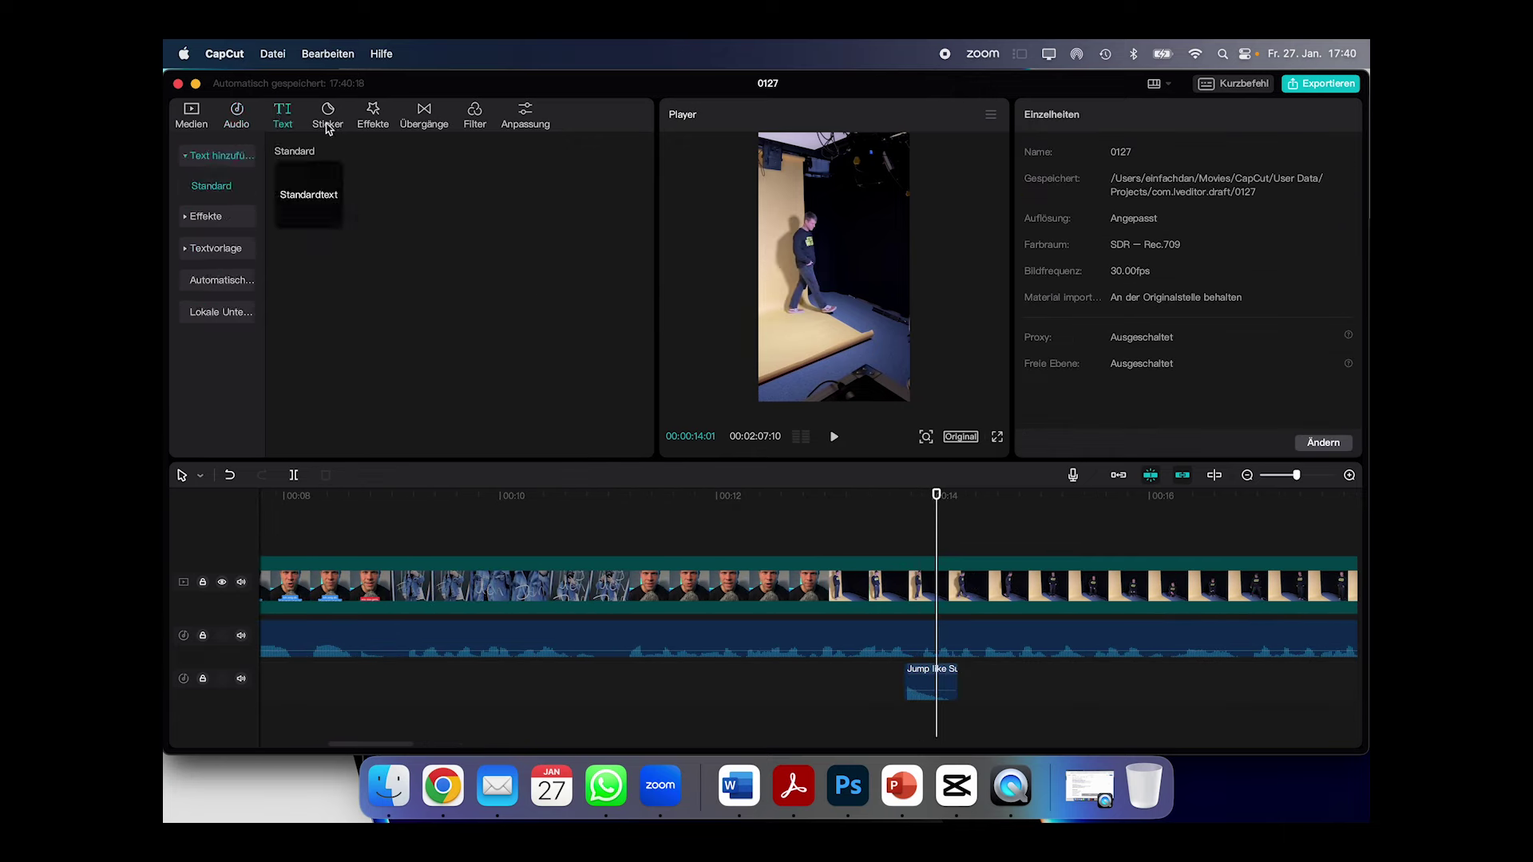
# Step: Add a standard text clip above the video at about 13 seconds and set its text to "test"
pyautogui.moveTo(332, 214); pyautogui.dragTo(811, 551)
pyautogui.click(1119, 185)
pyautogui.write('test')
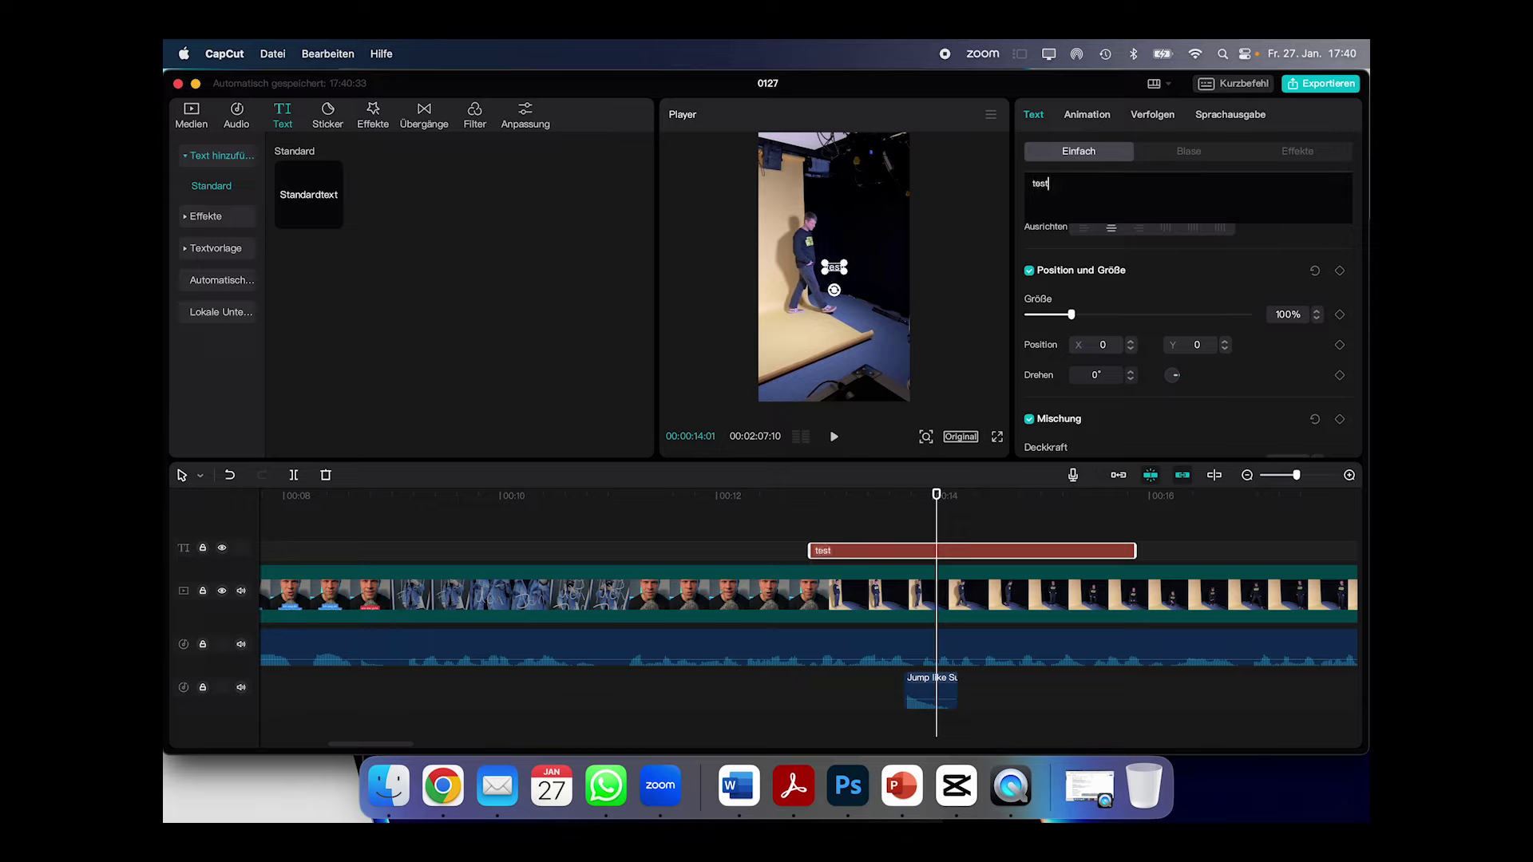
# Step: Enable the Rahmen (outline) option for the "test" text
pyautogui.scroll(-5, 1123, 357)
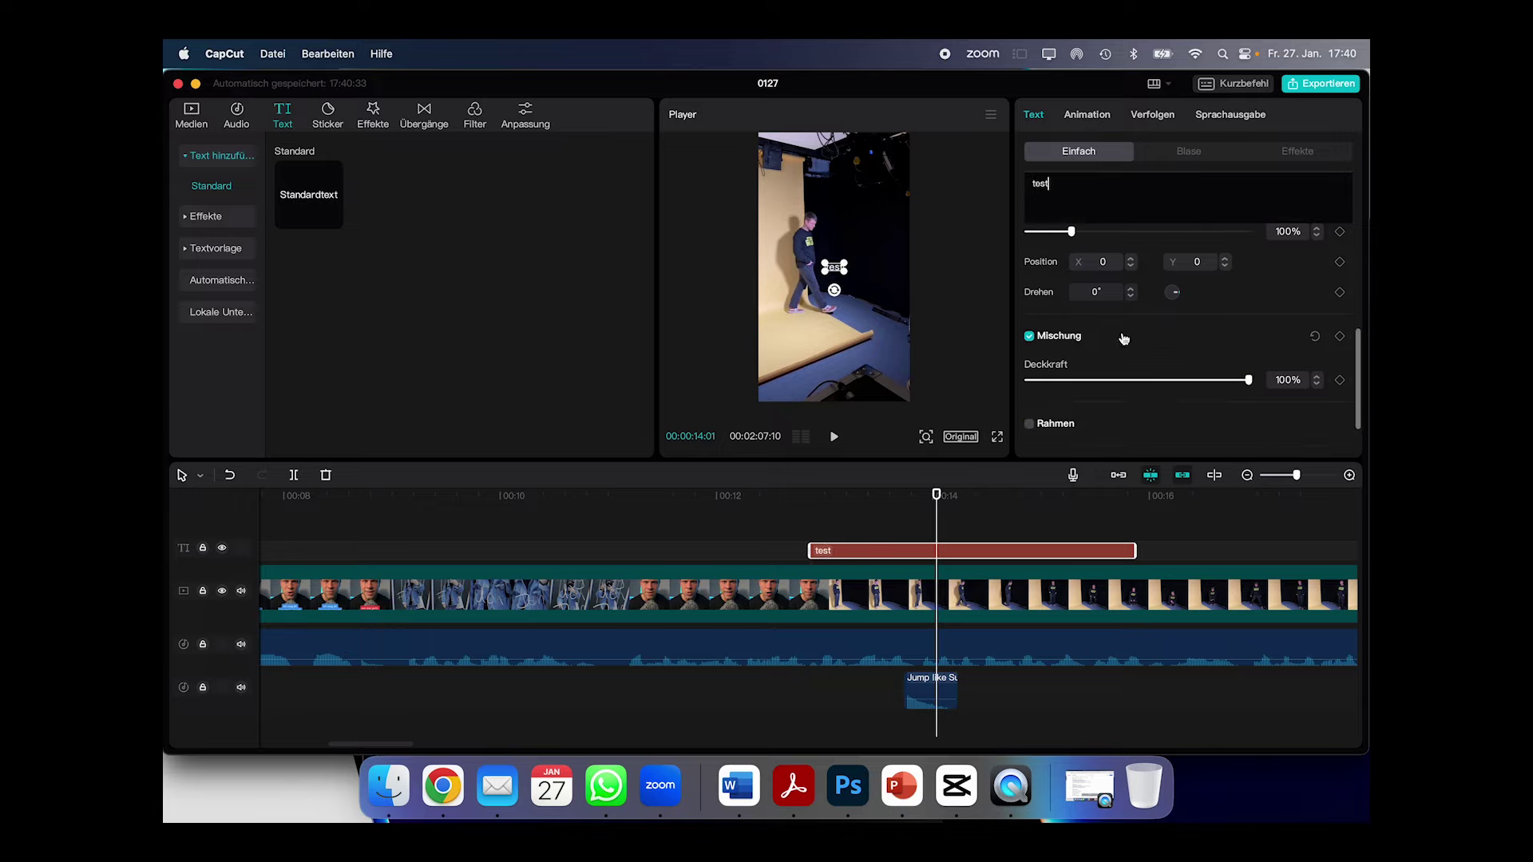
pyautogui.click(1084, 357)
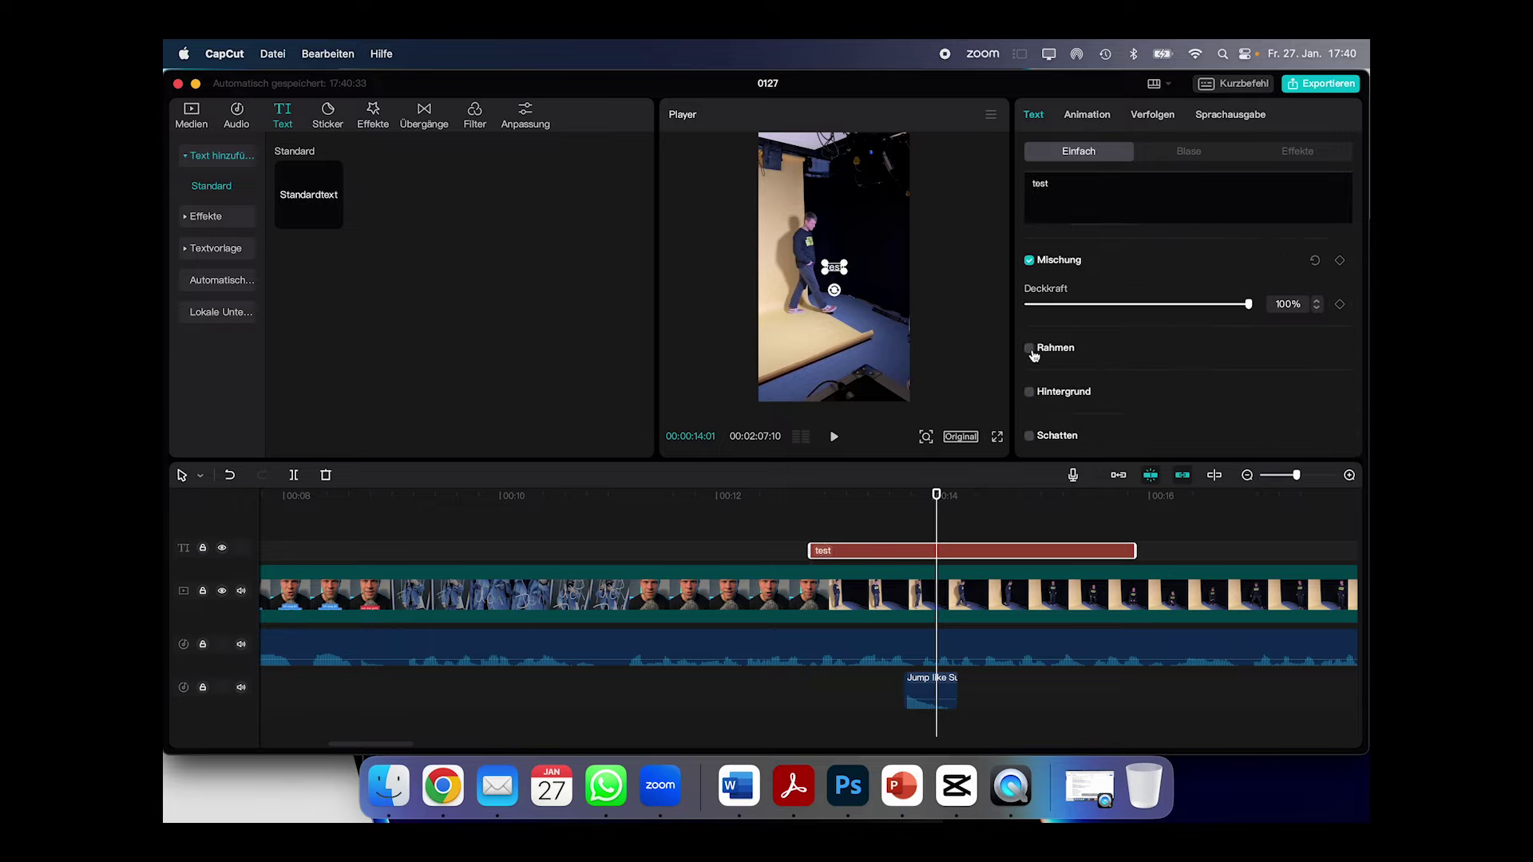
pyautogui.scroll(-2, 1079, 374)
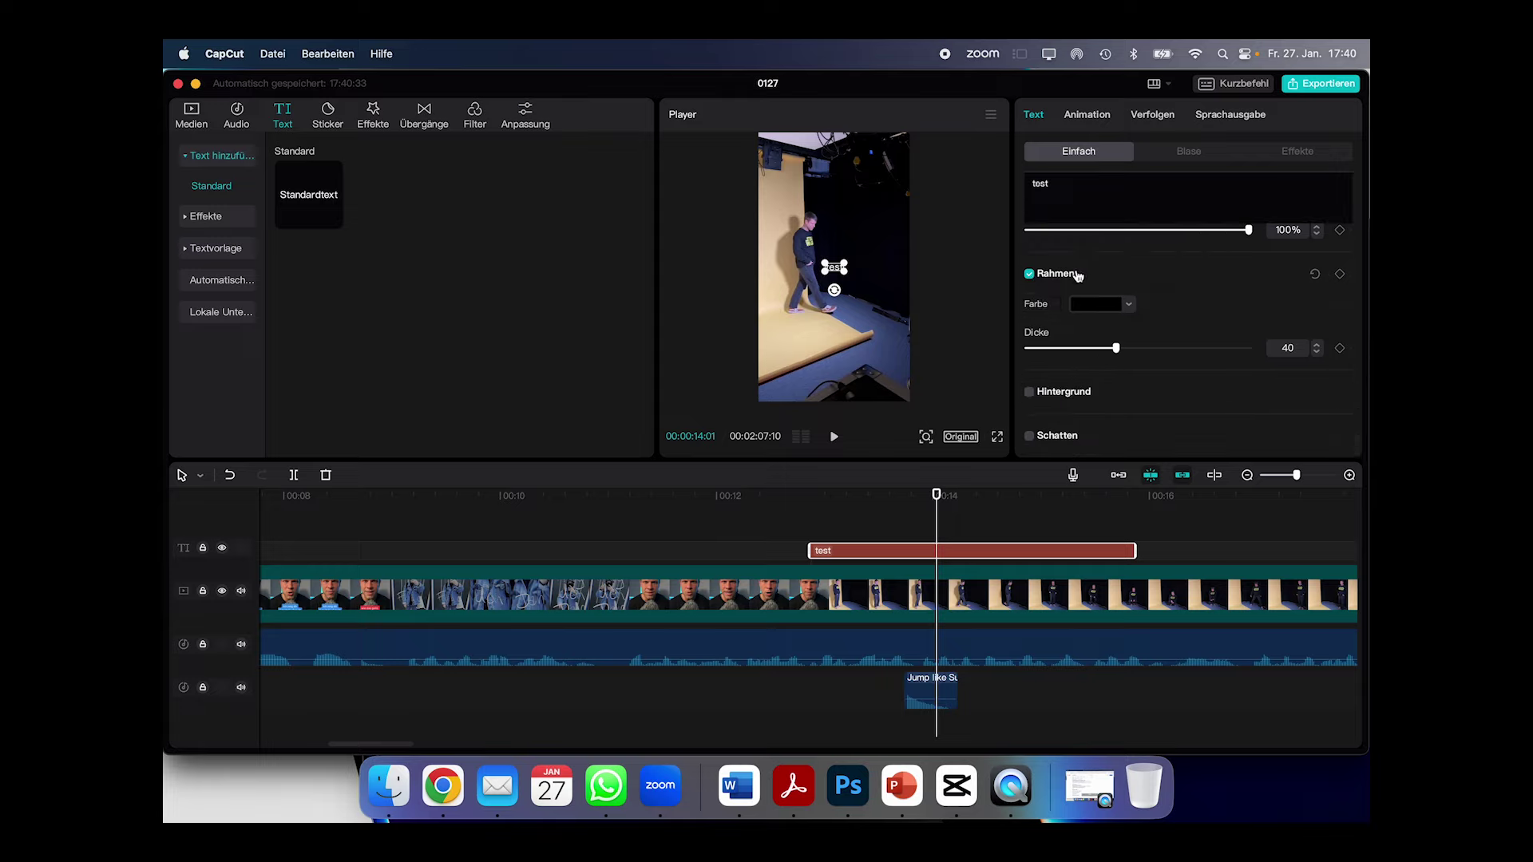
pyautogui.scroll(6, 1116, 314)
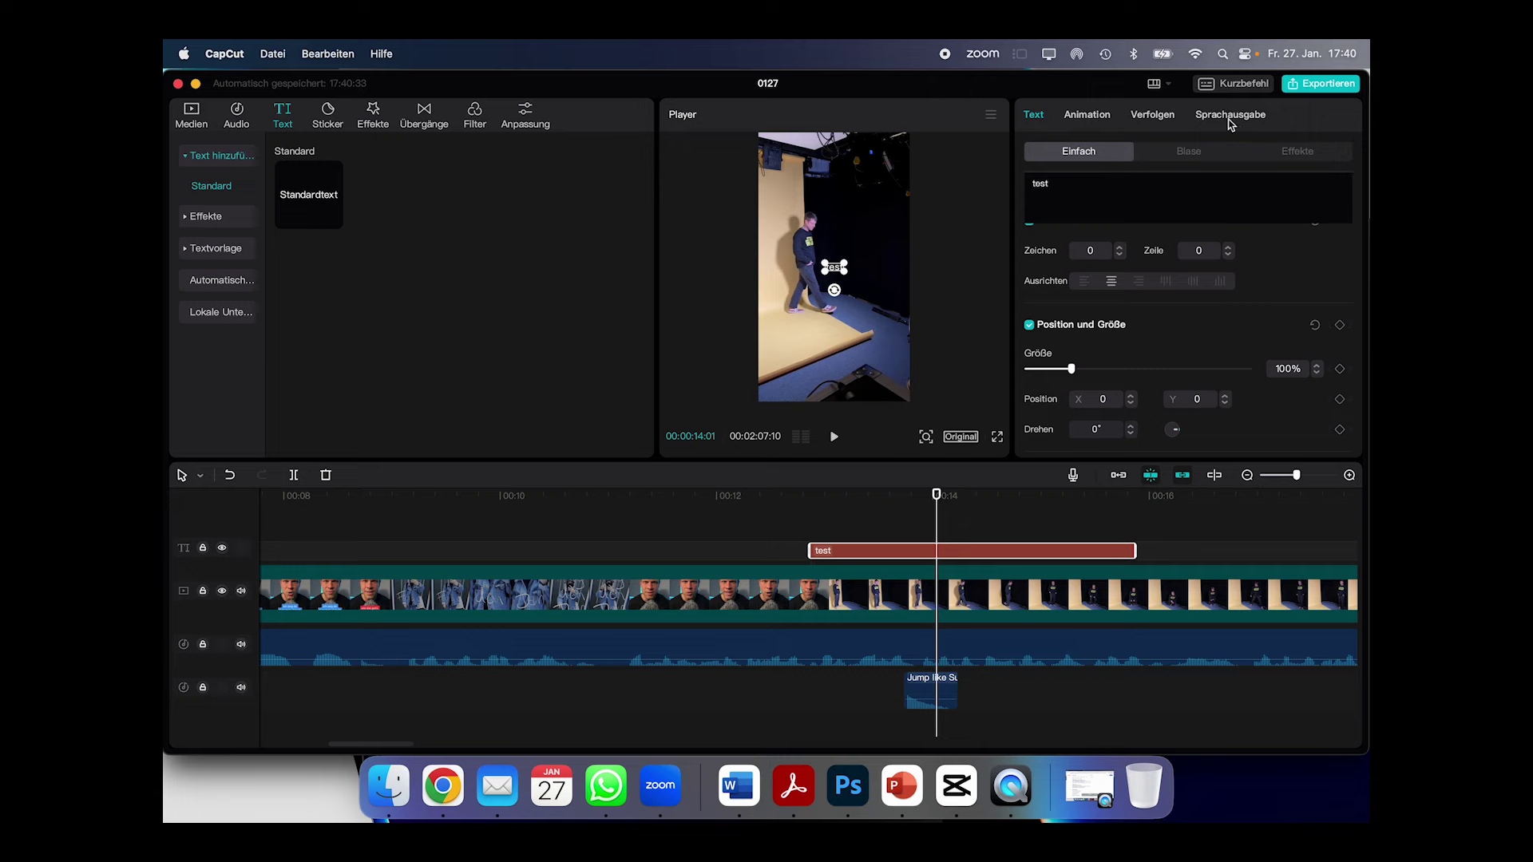
# Step: Apply the "Chro...hung" Einblenden (intro) animation to the "test" text
pyautogui.click(1230, 122)
pyautogui.click(1085, 117)
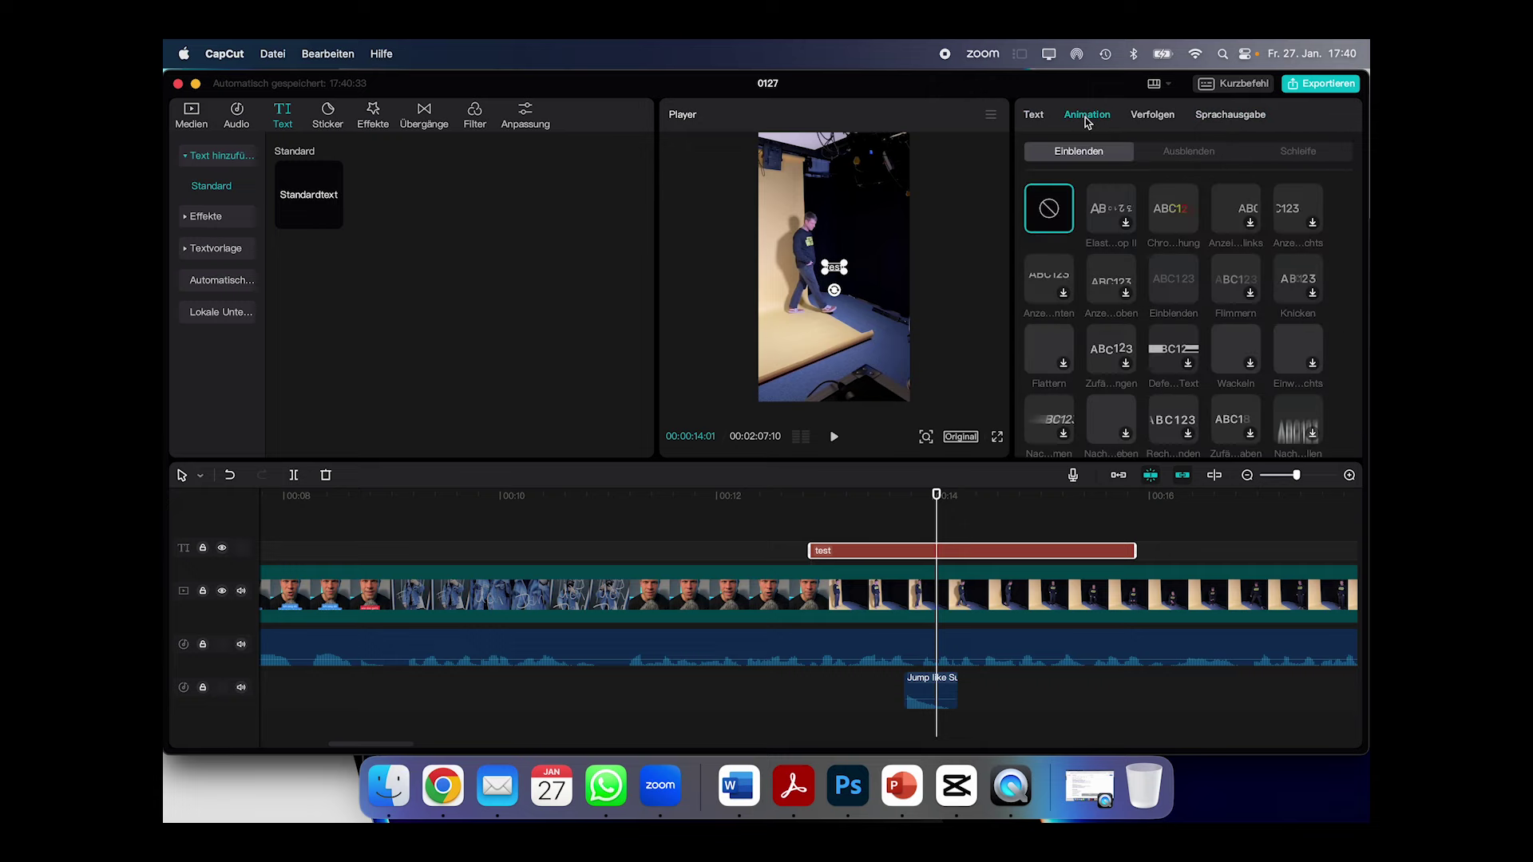
pyautogui.click(1174, 214)
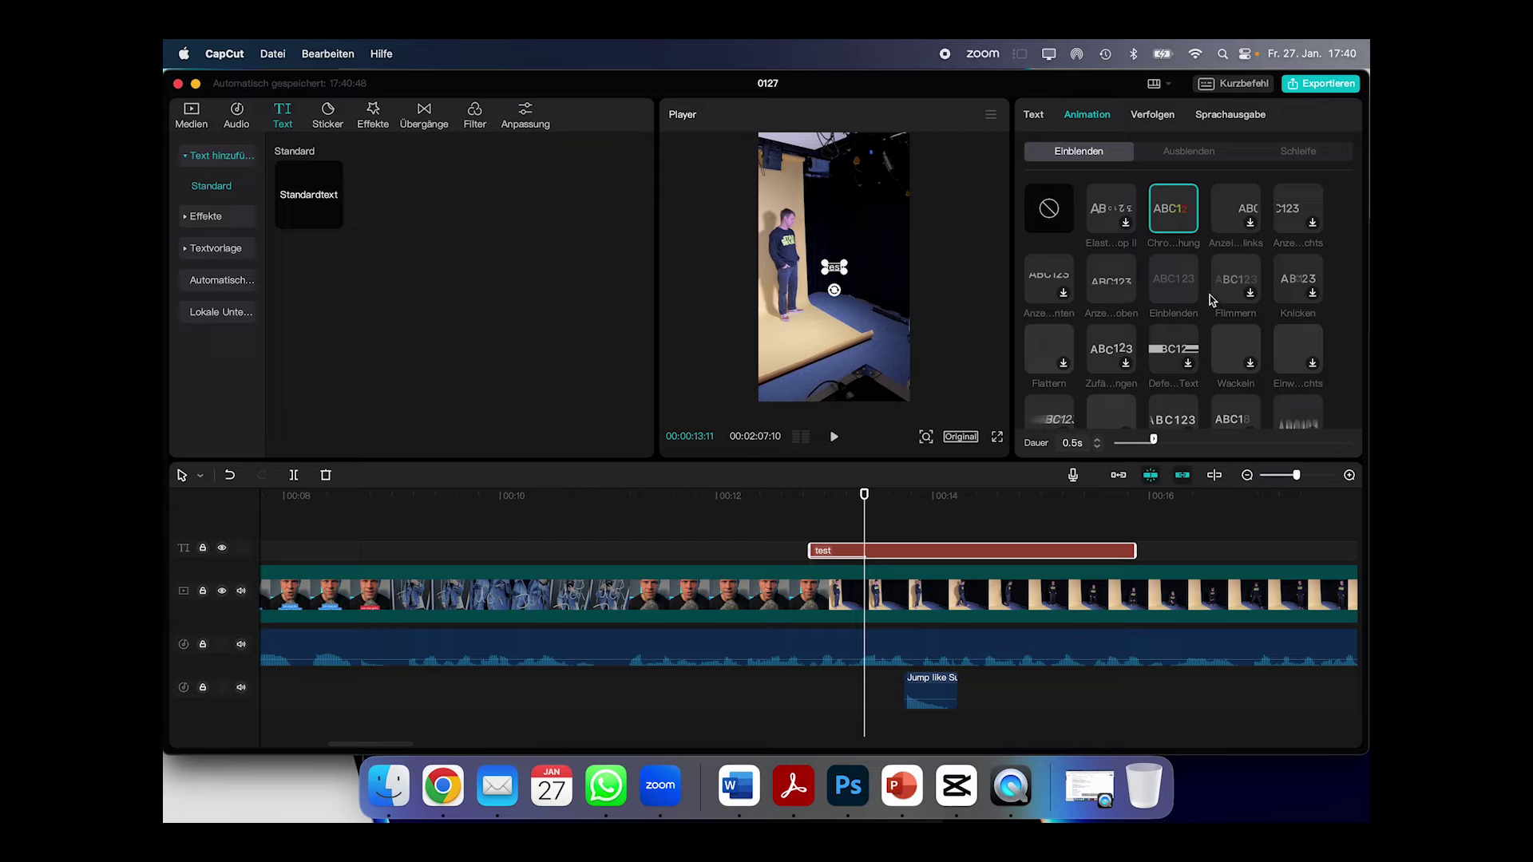
pyautogui.scroll(-1, 1258, 325)
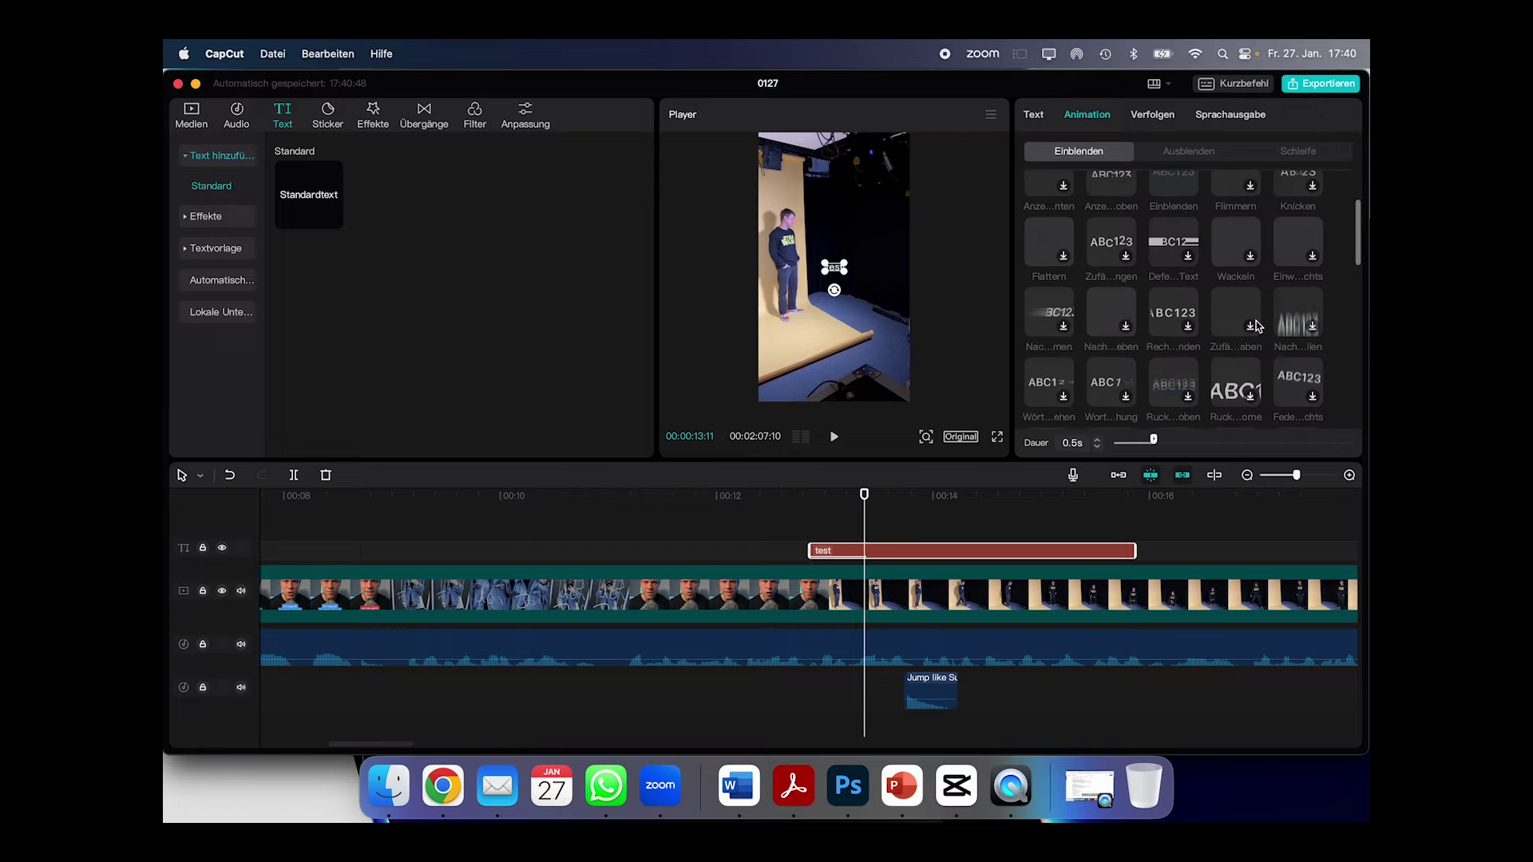
# Step: Generate automatic subtitles with the language set to Deutsch and select the first subtitle clip
pyautogui.click(237, 289)
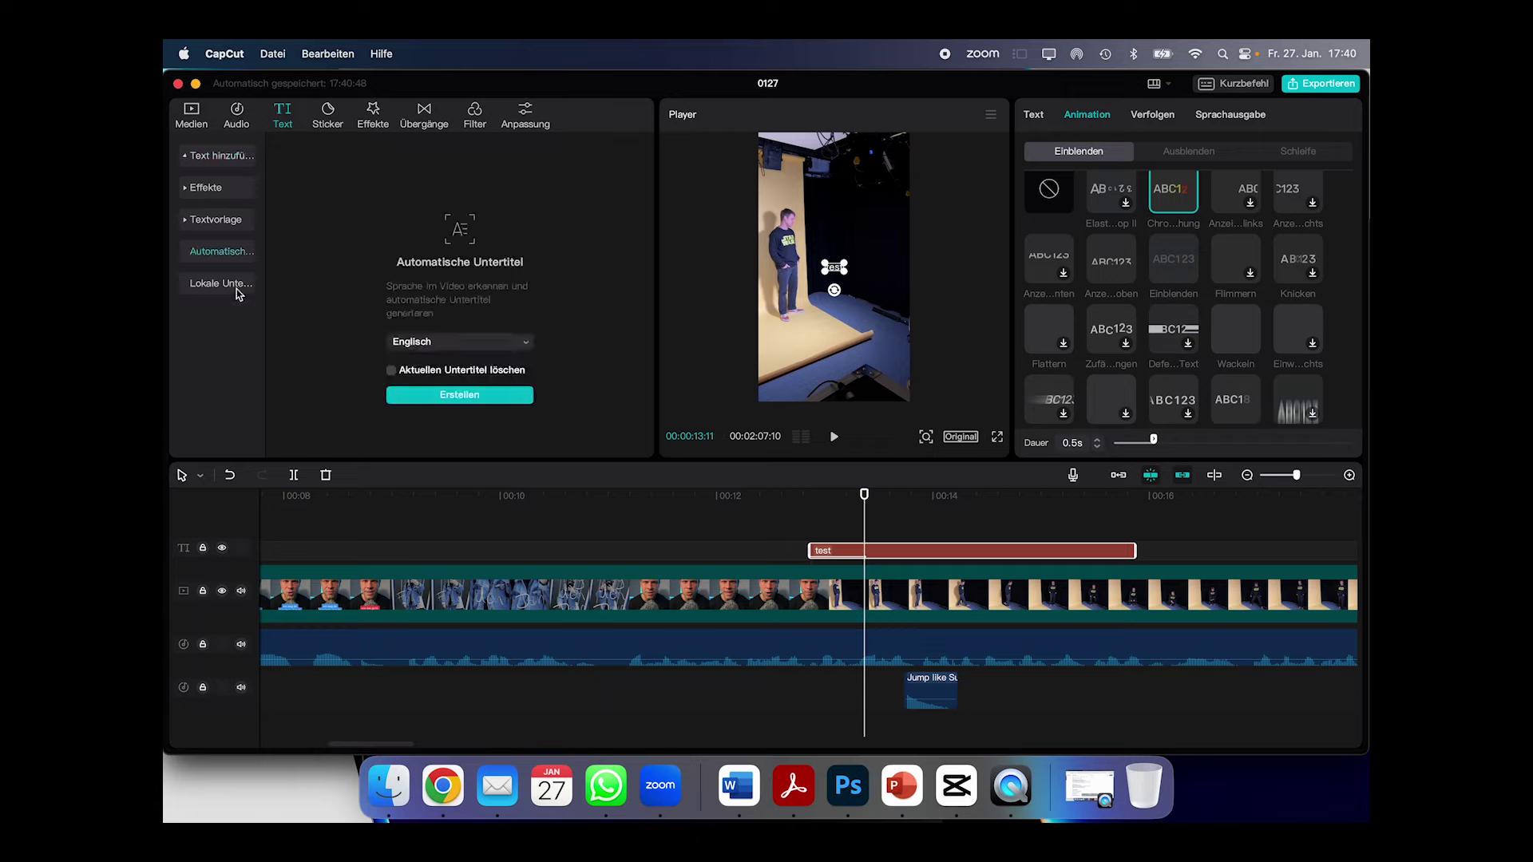
pyautogui.click(455, 342)
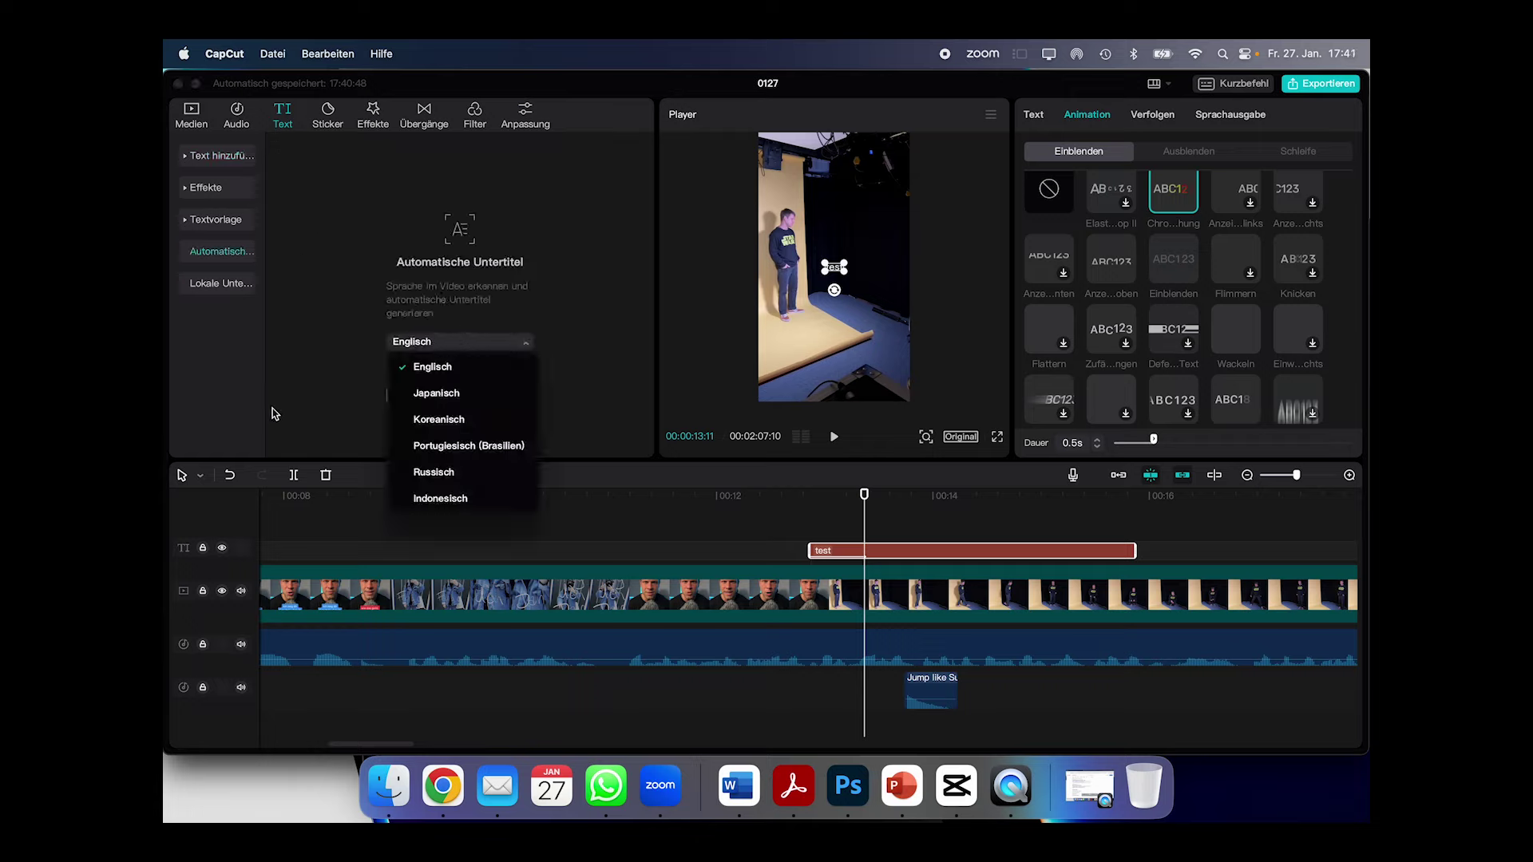
pyautogui.click(270, 266)
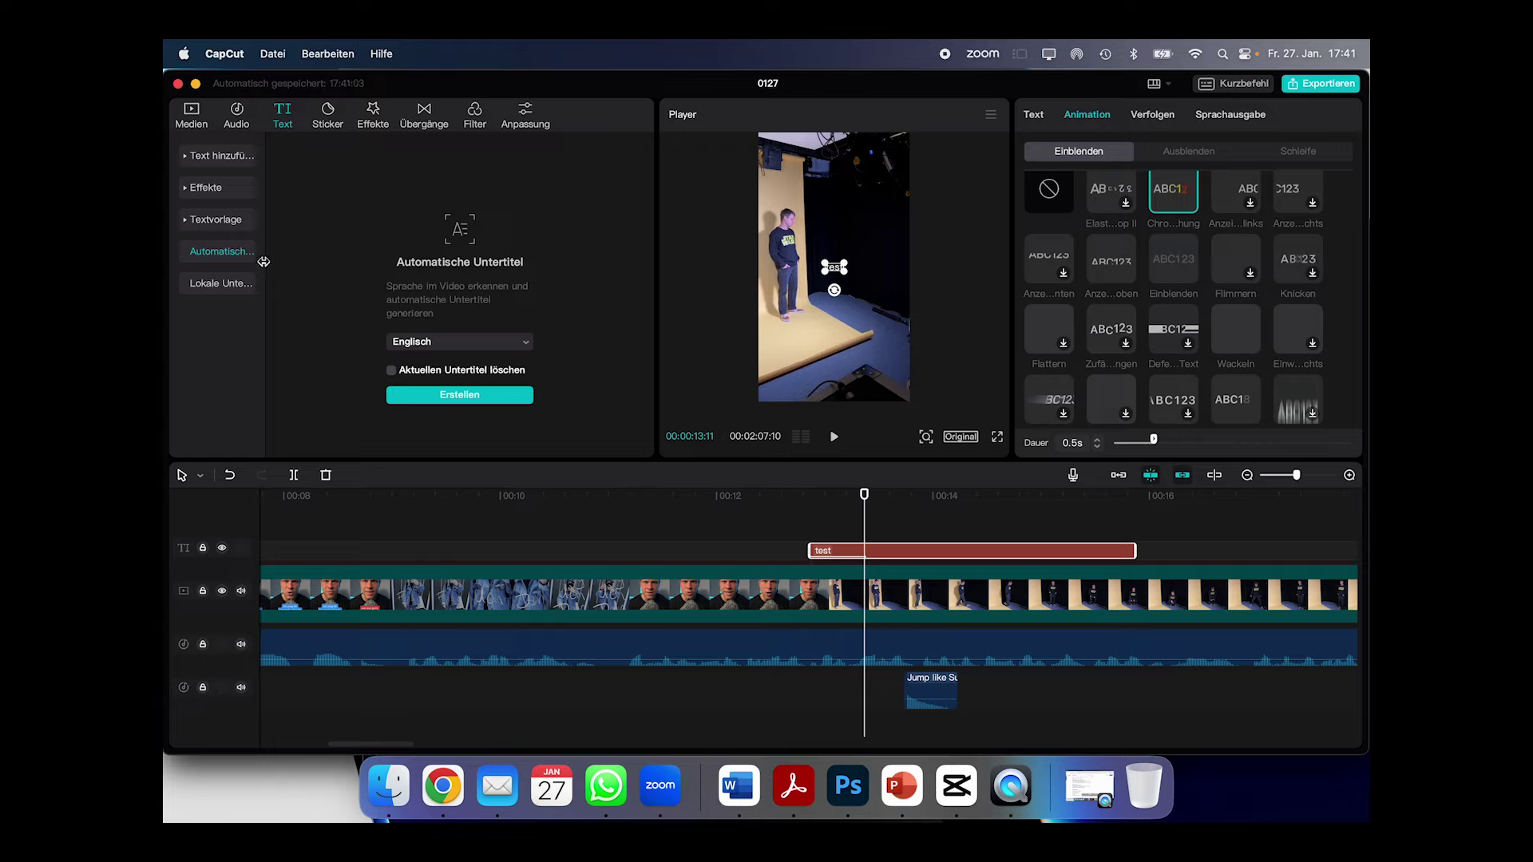
pyautogui.moveTo(264, 261); pyautogui.dragTo(375, 267)
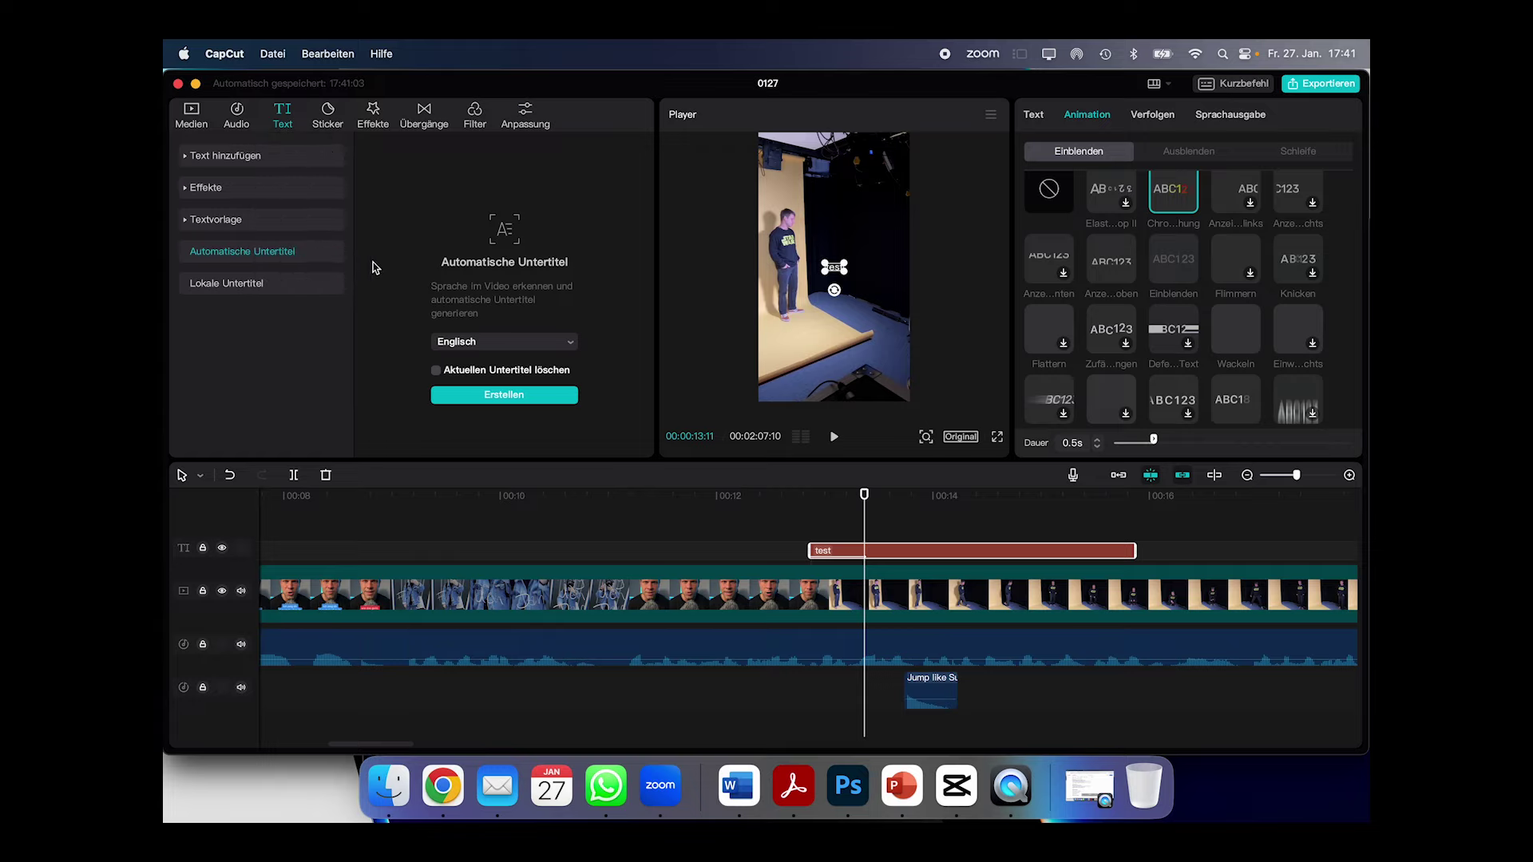
pyautogui.click(507, 348)
pyautogui.scroll(-2, 498, 442)
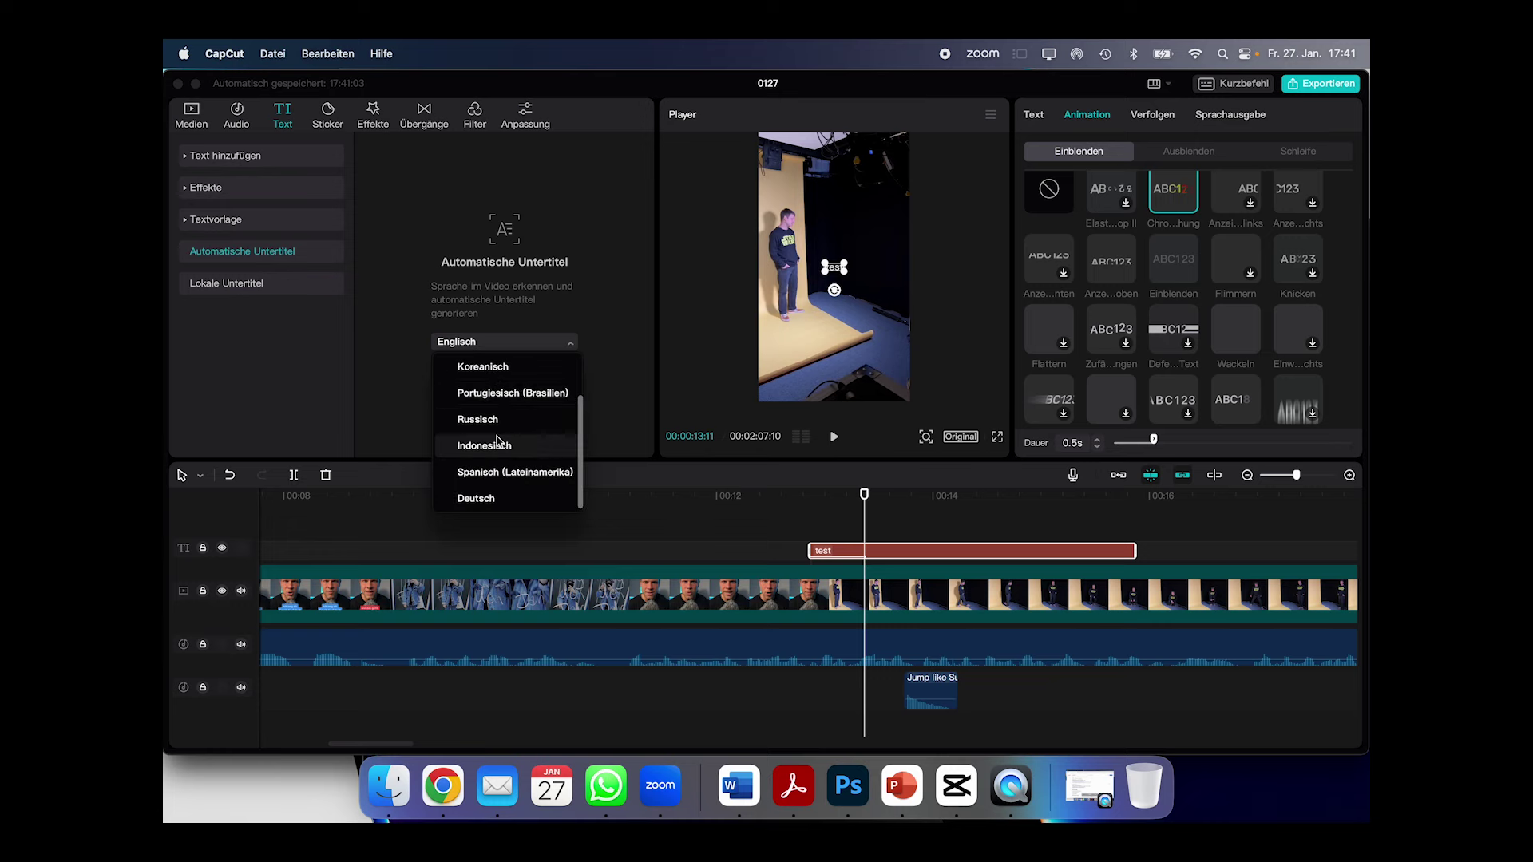
pyautogui.click(476, 500)
pyautogui.click(497, 397)
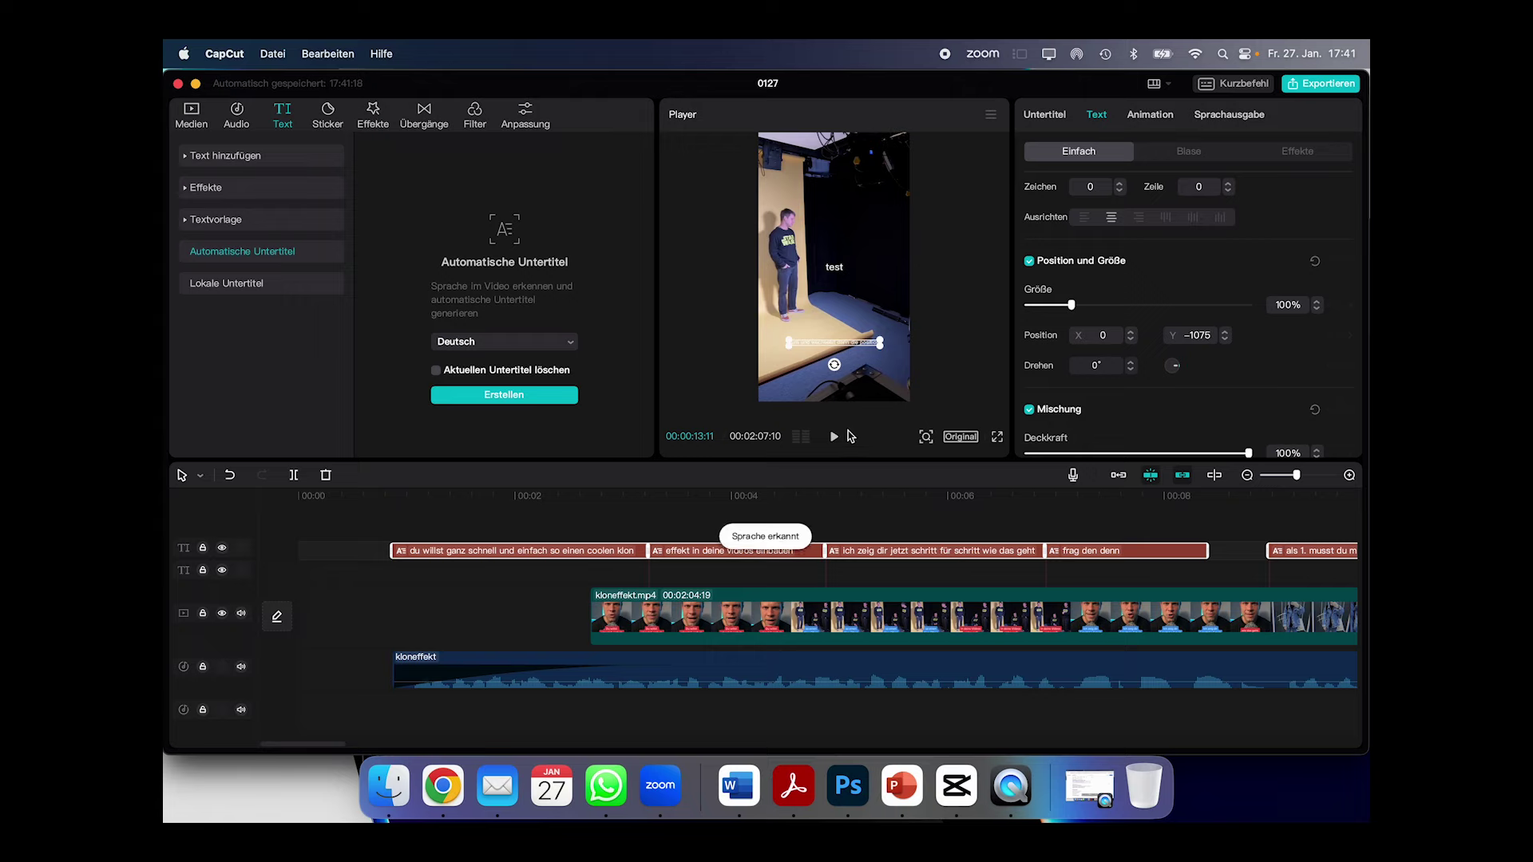
pyautogui.click(550, 551)
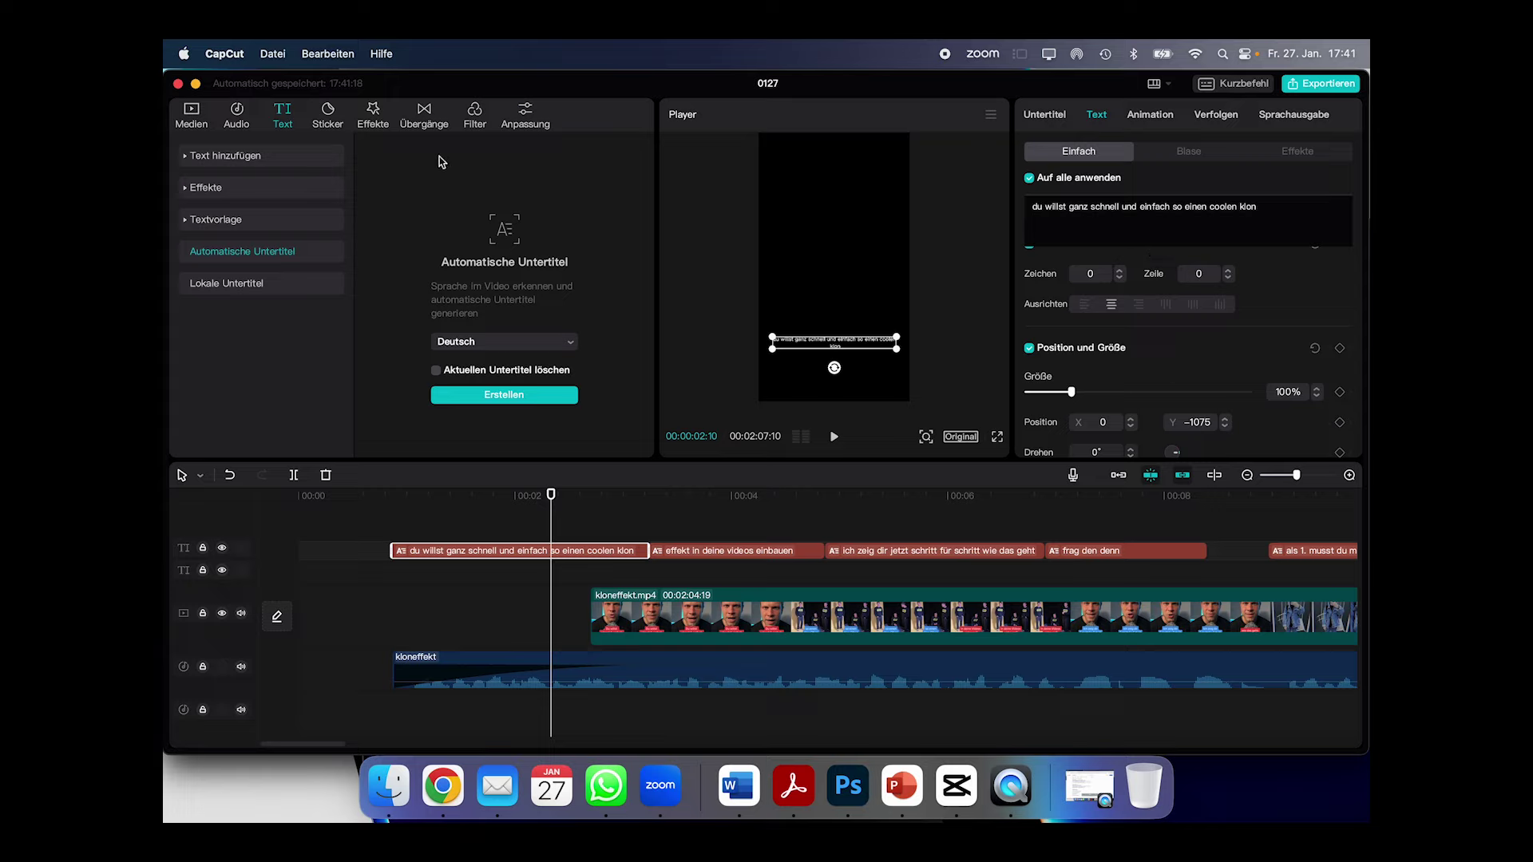
# Step: Add the crying cloud sticker from the Emoji category above the video at about 4 seconds
pyautogui.click(328, 116)
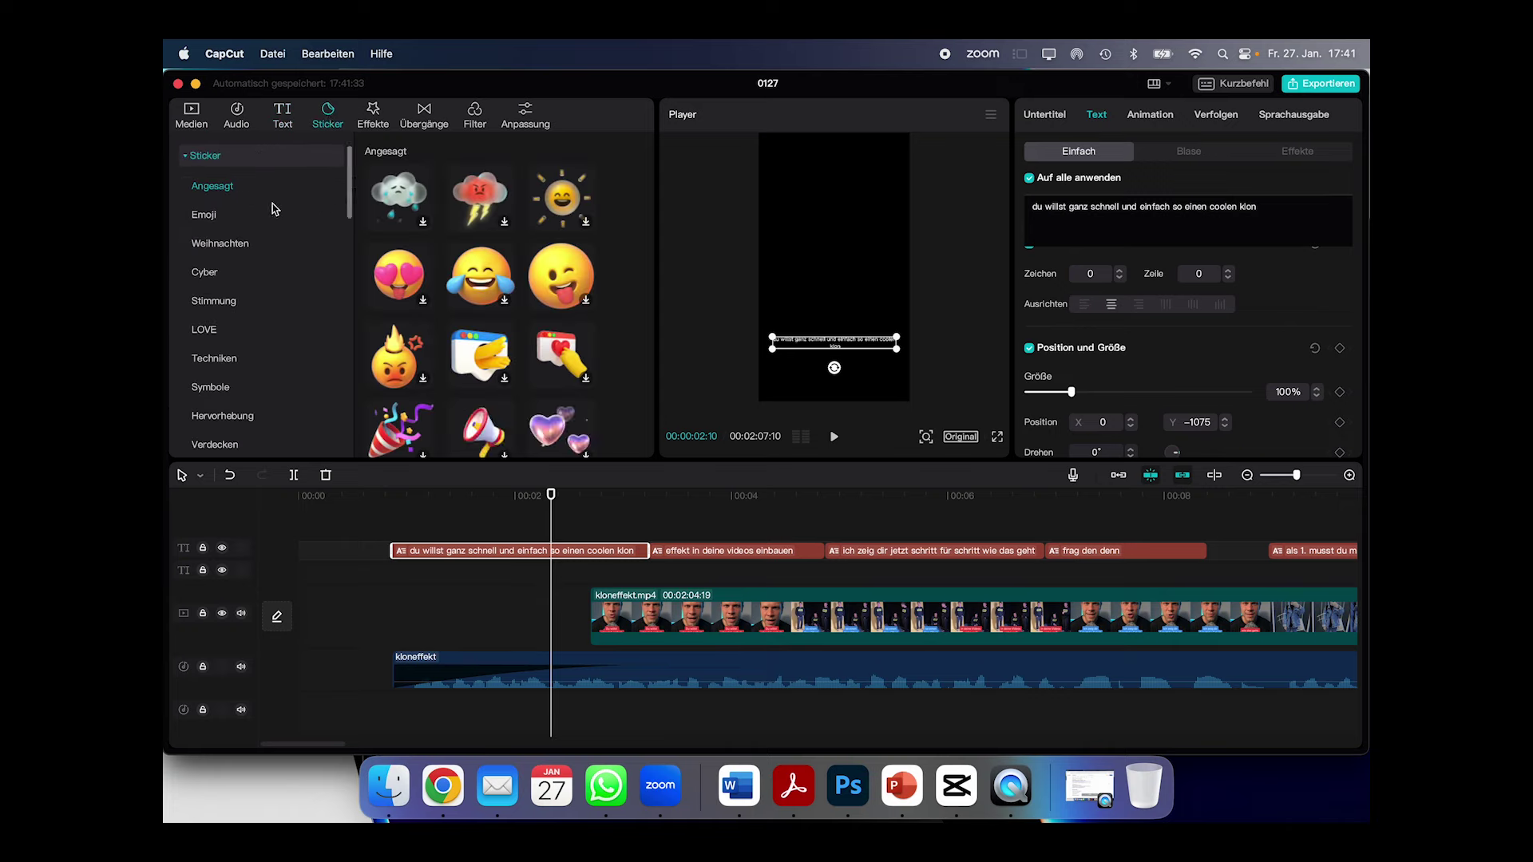
pyautogui.click(205, 215)
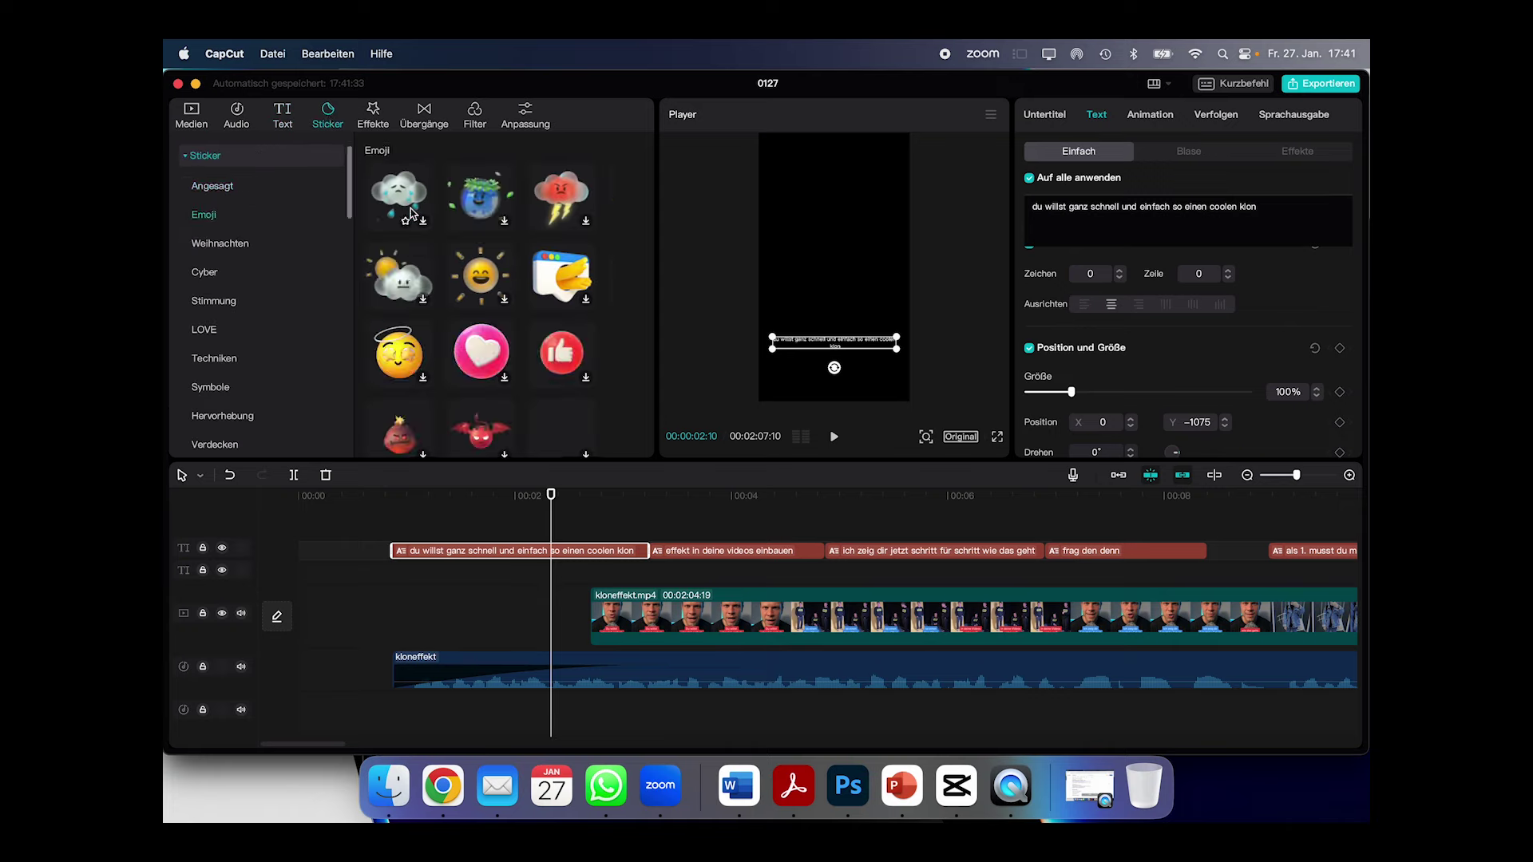
pyautogui.moveTo(400, 196); pyautogui.dragTo(766, 574)
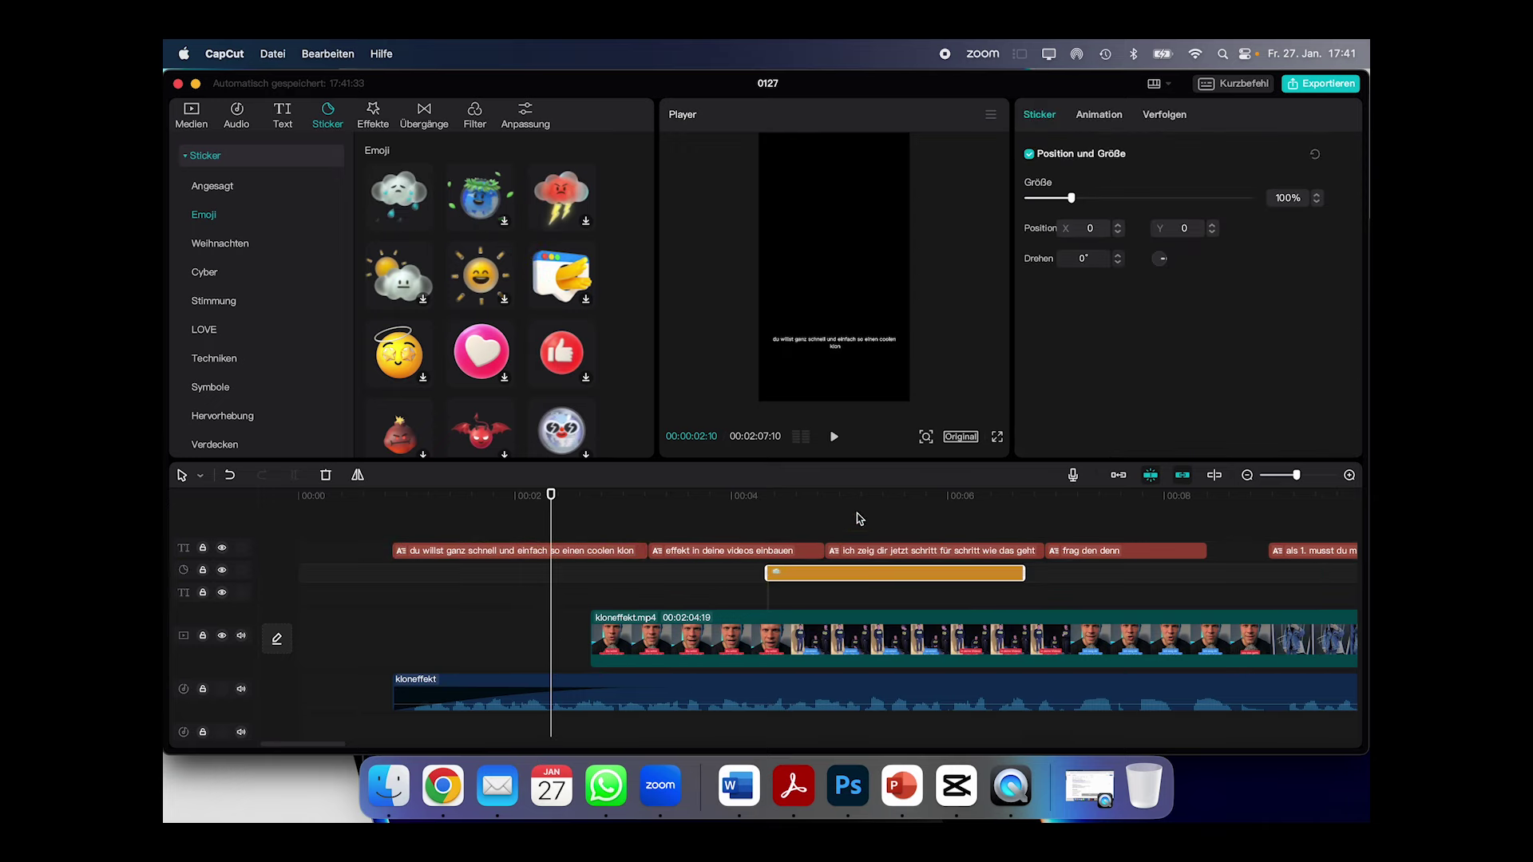
# Step: Scale the cloud sticker to about 76% and move it to about X 426, Y 1221 in the frame
pyautogui.click(860, 517)
pyautogui.click(876, 575)
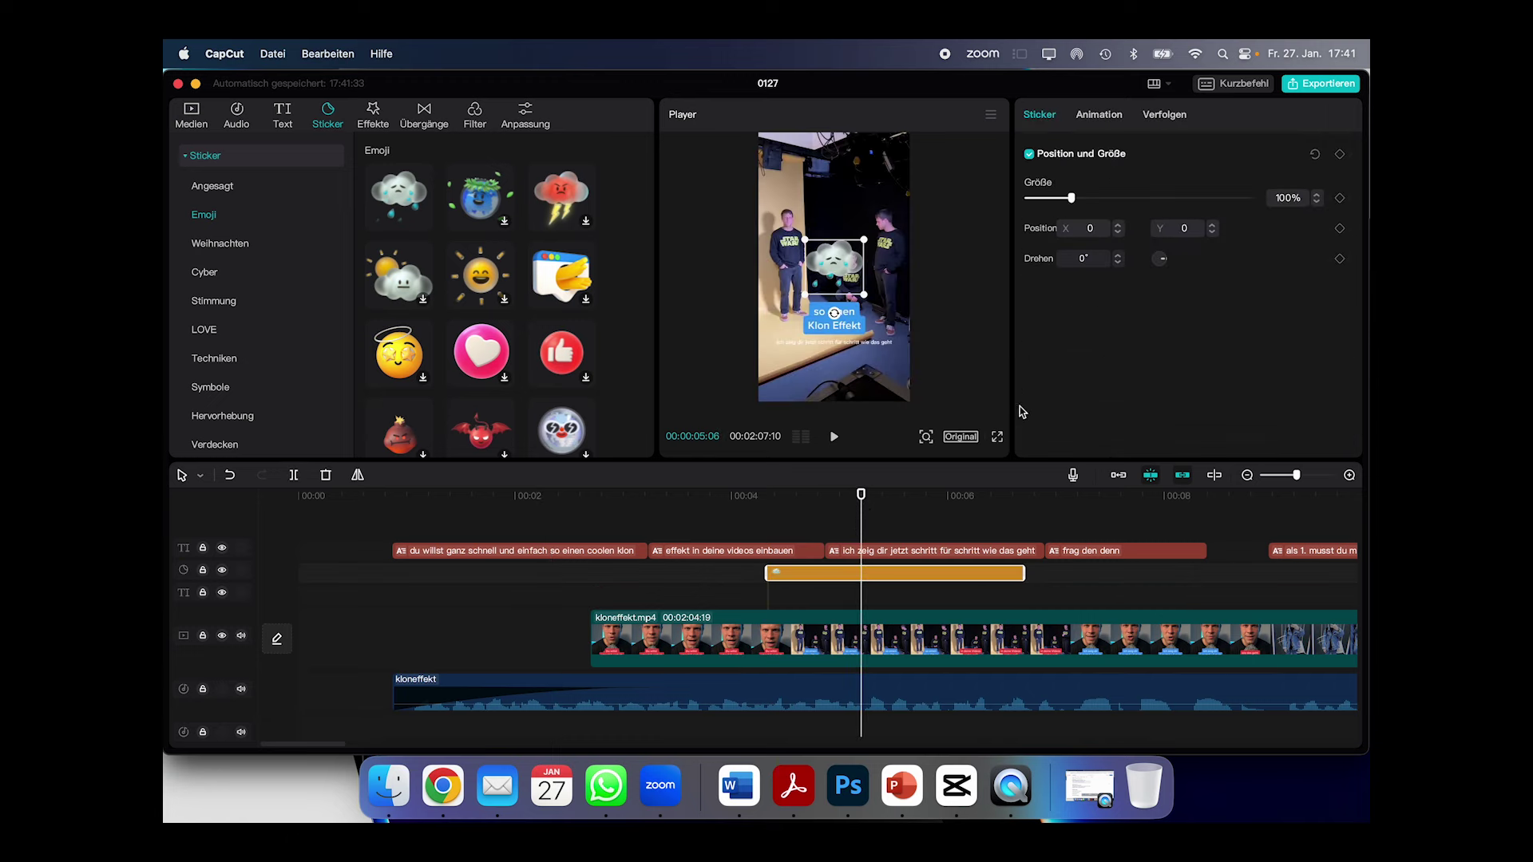
pyautogui.moveTo(856, 277); pyautogui.dragTo(868, 190)
pyautogui.moveTo(551, 190)
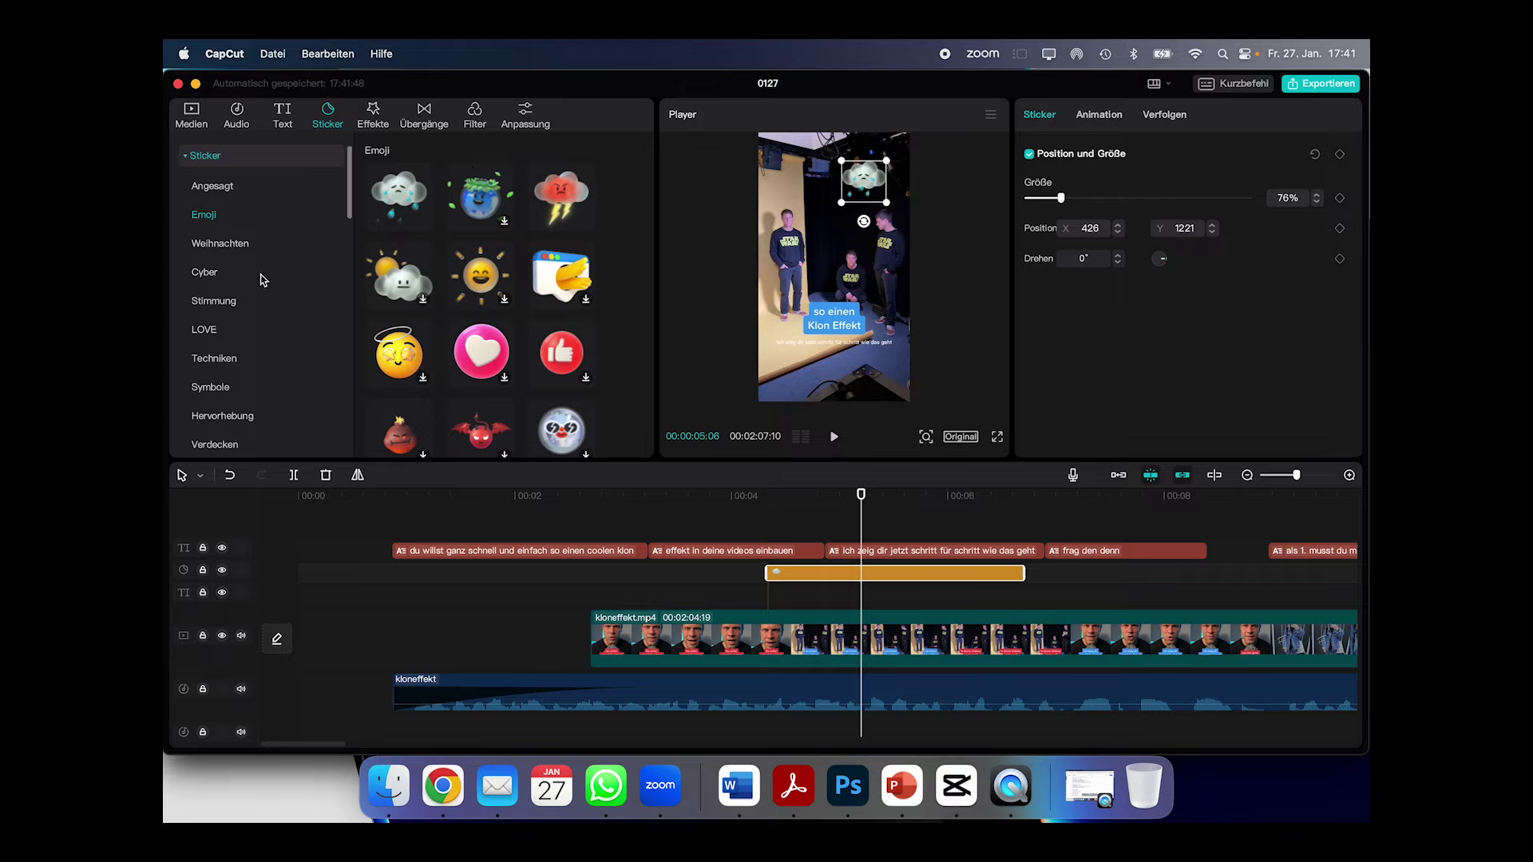
# Step: Examine the trending effects and the Videoeffekte categories, and open the transitions library
pyautogui.click(385, 118)
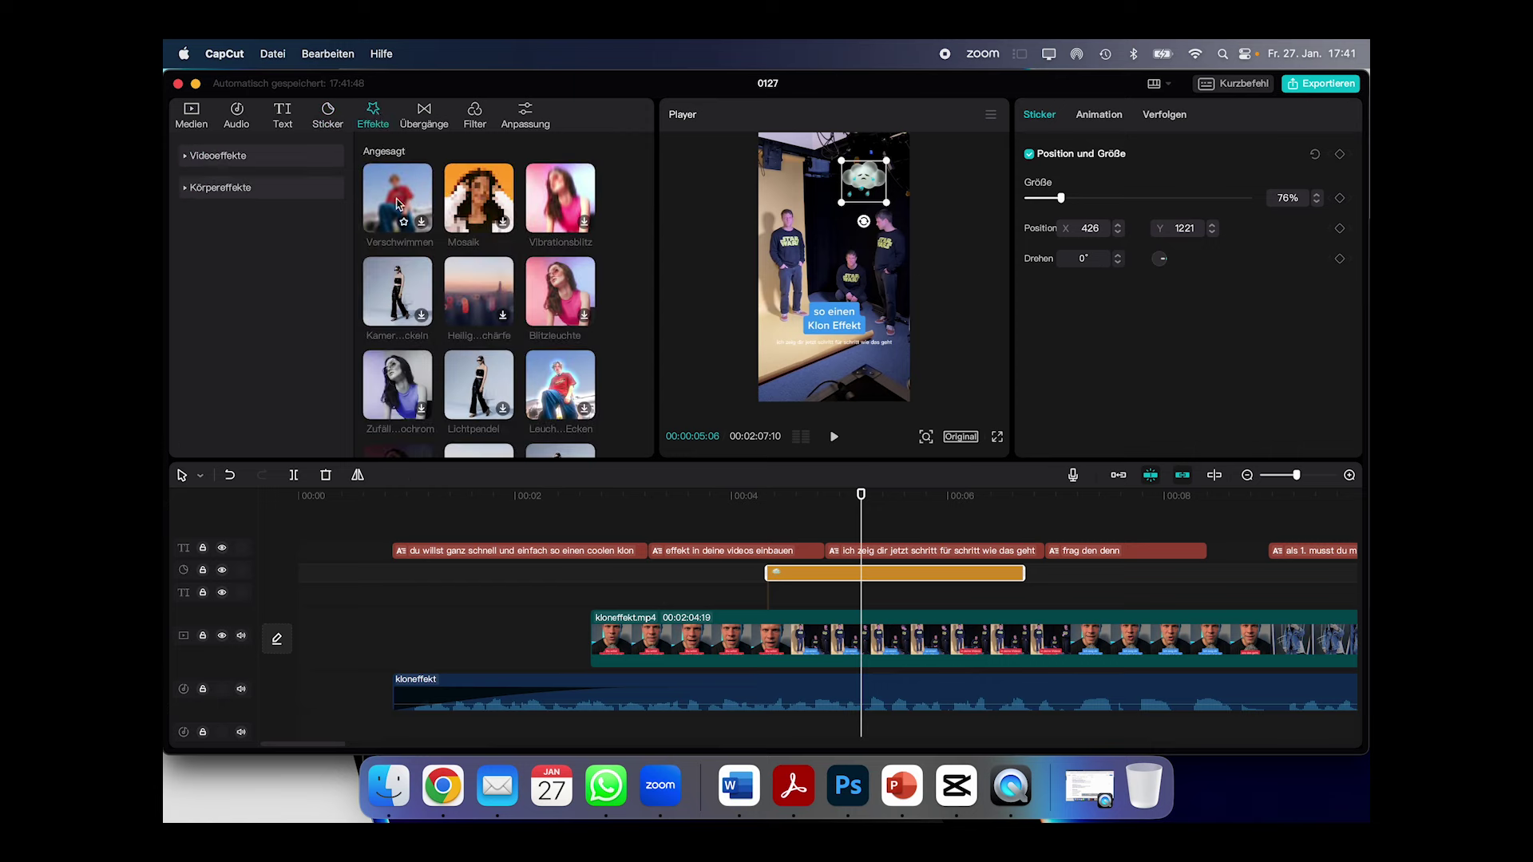
pyautogui.scroll(-2, 493, 279)
pyautogui.scroll(-1, 493, 279)
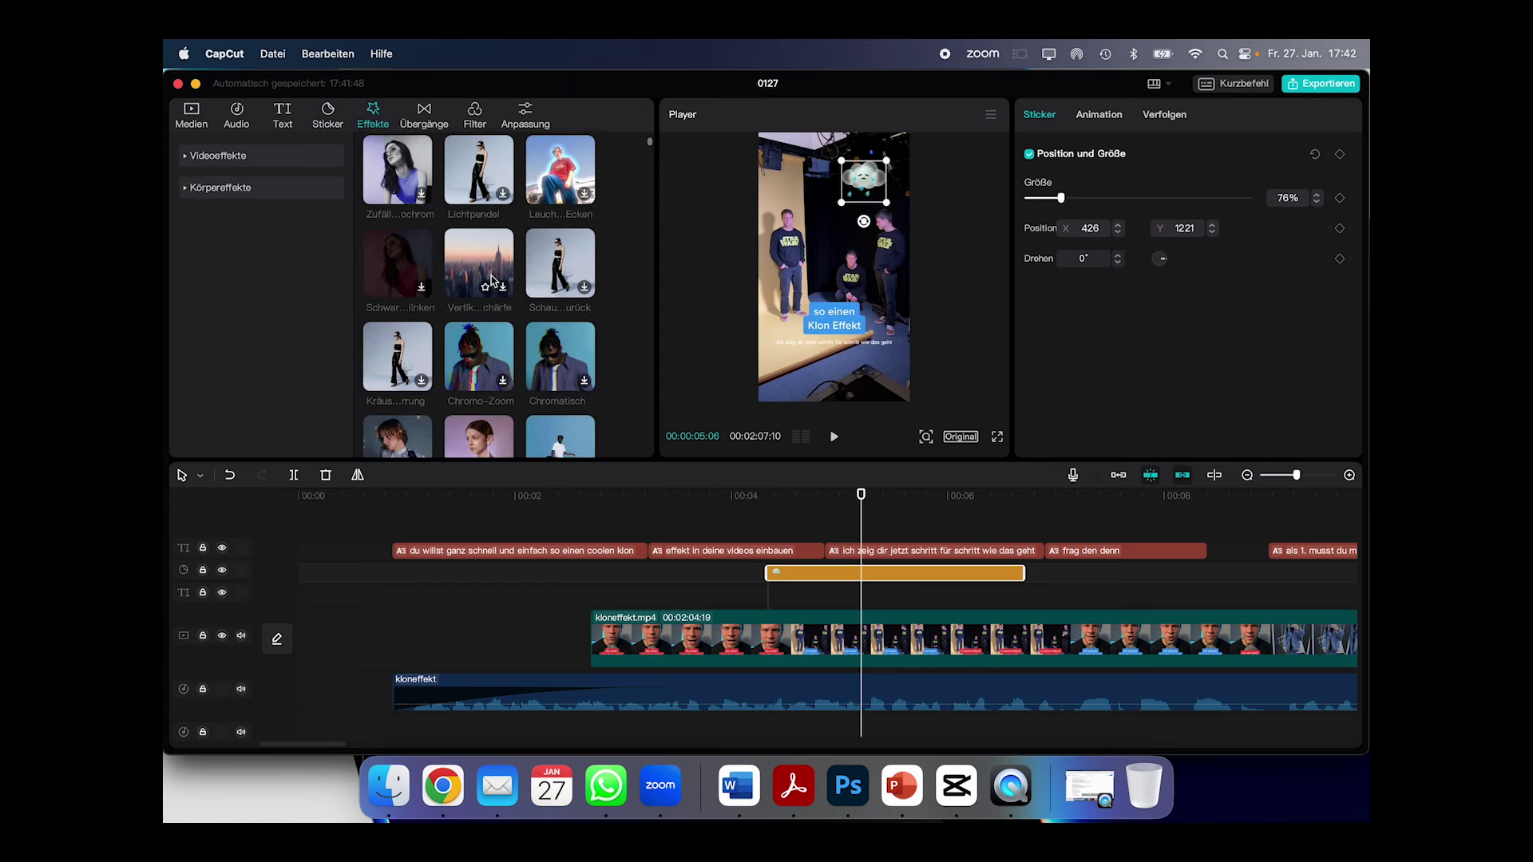
pyautogui.click(192, 155)
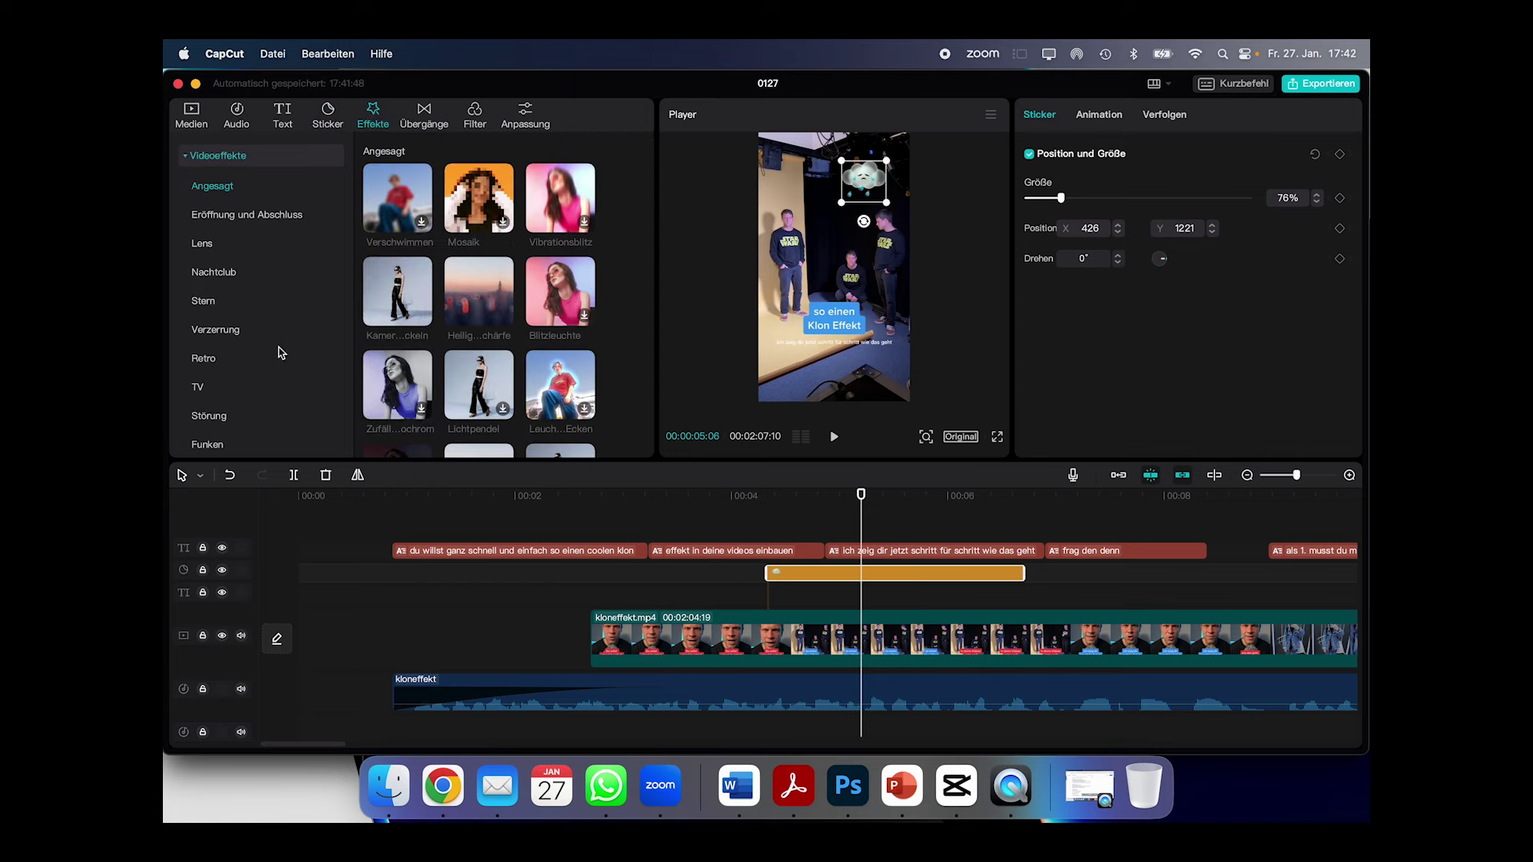
pyautogui.scroll(-5, 277, 348)
pyautogui.scroll(5, 203, 142)
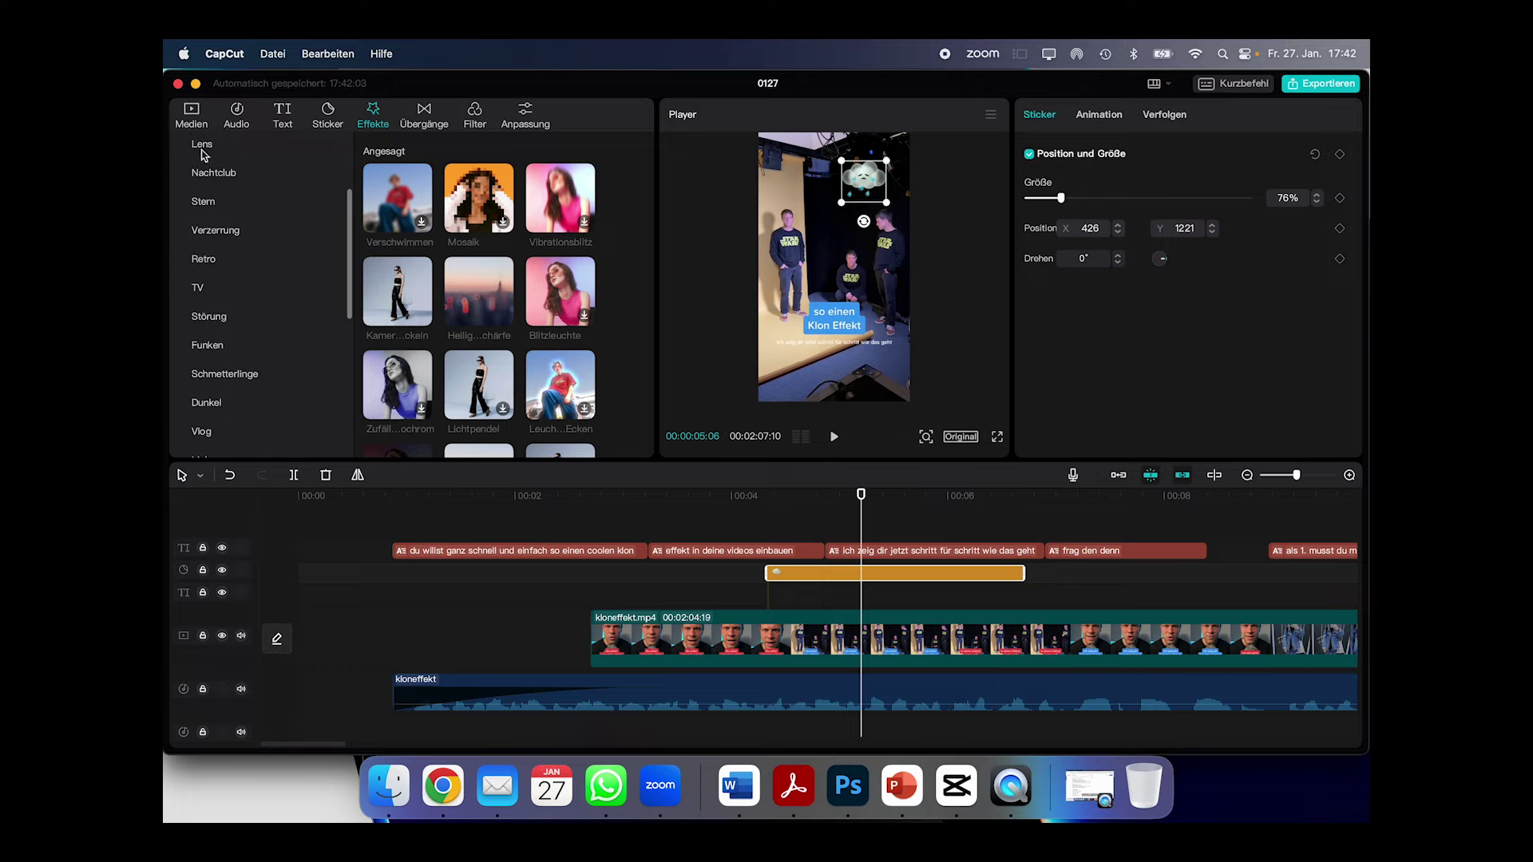
pyautogui.click(187, 156)
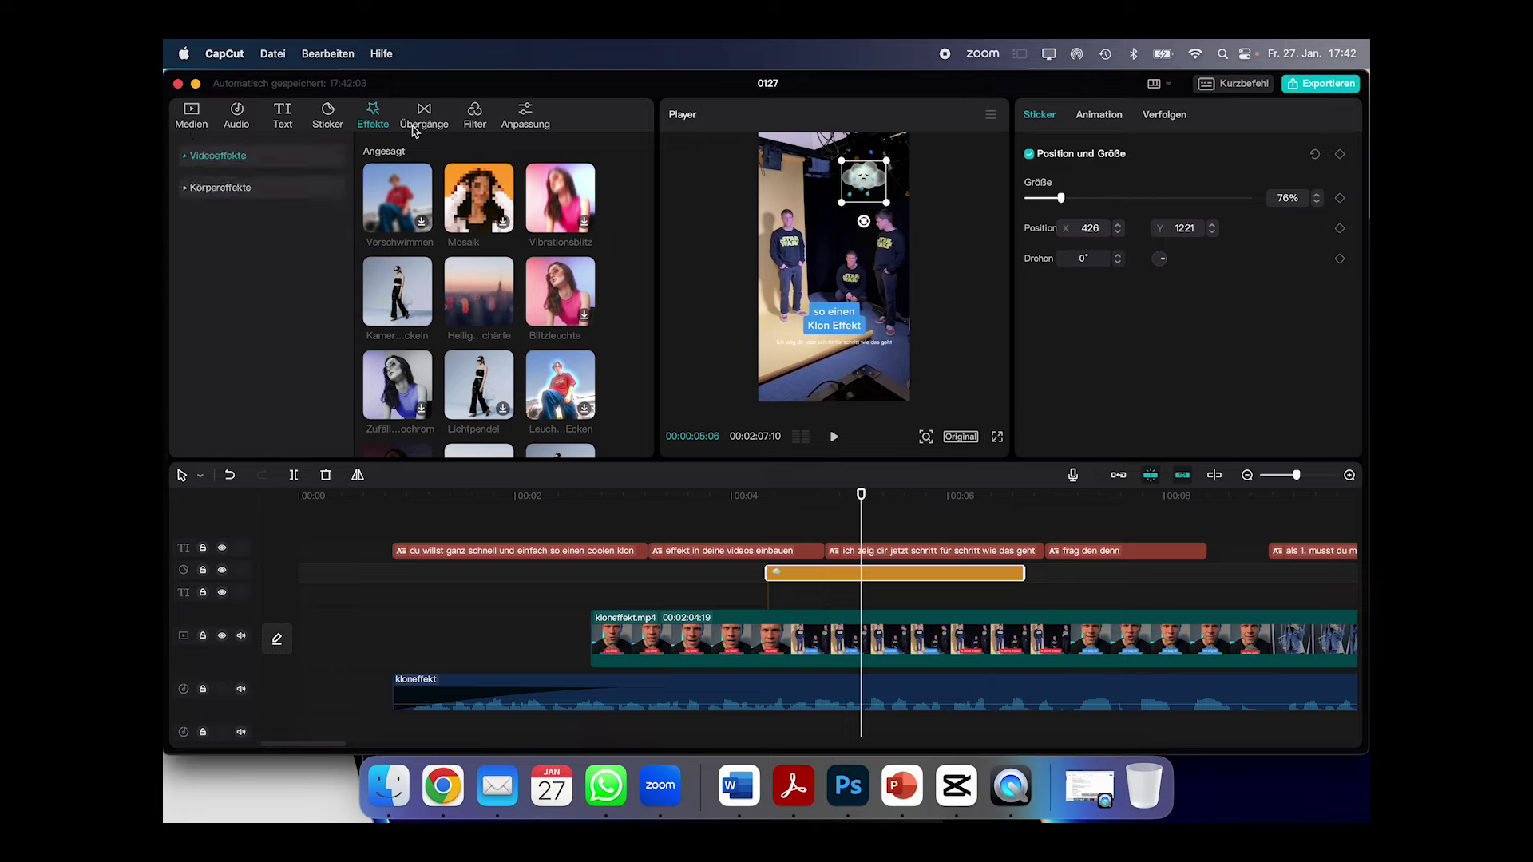
pyautogui.click(425, 114)
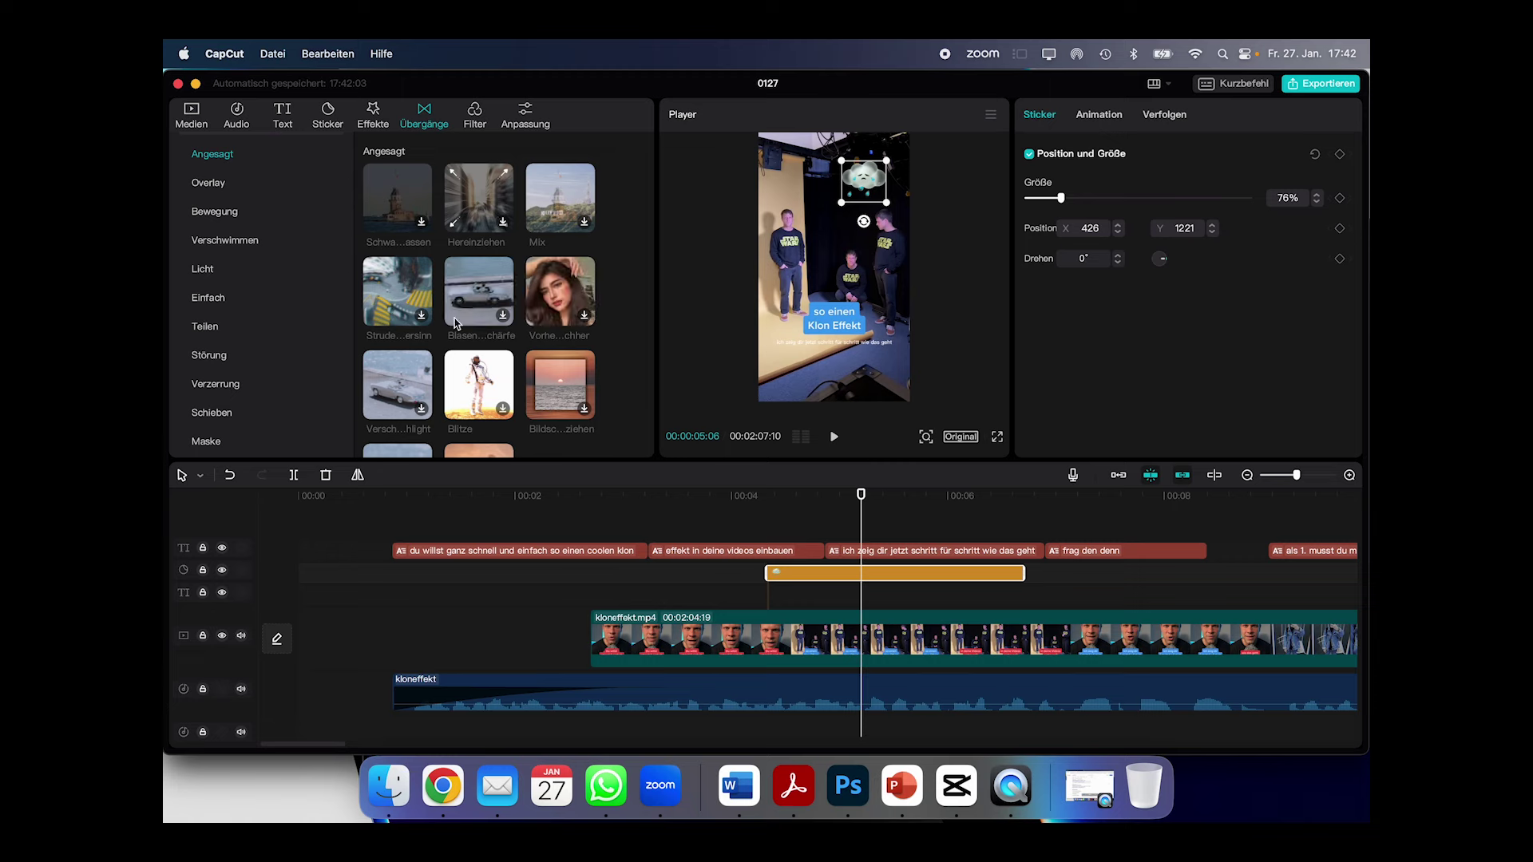